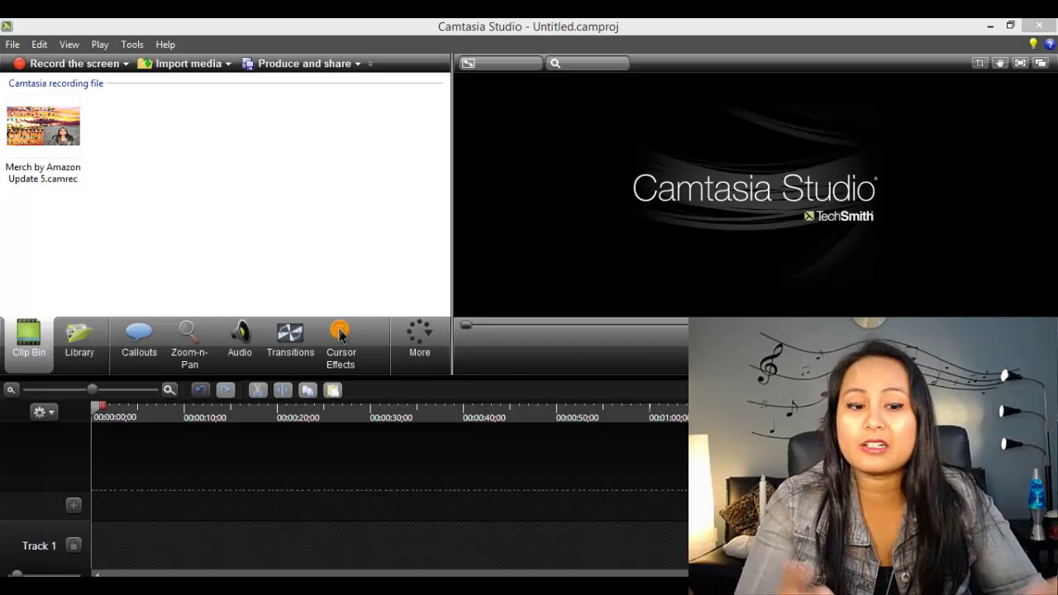
- Add the recording's screen and camera clips to the timeline and set editing dimensions to 1280 x 720
click(48, 138)
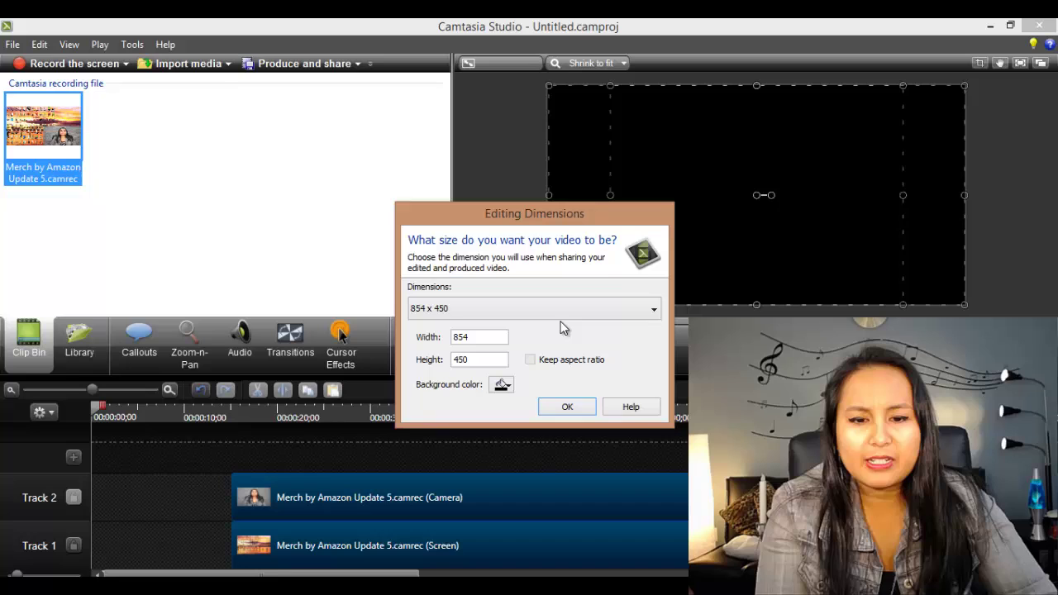
click(550, 313)
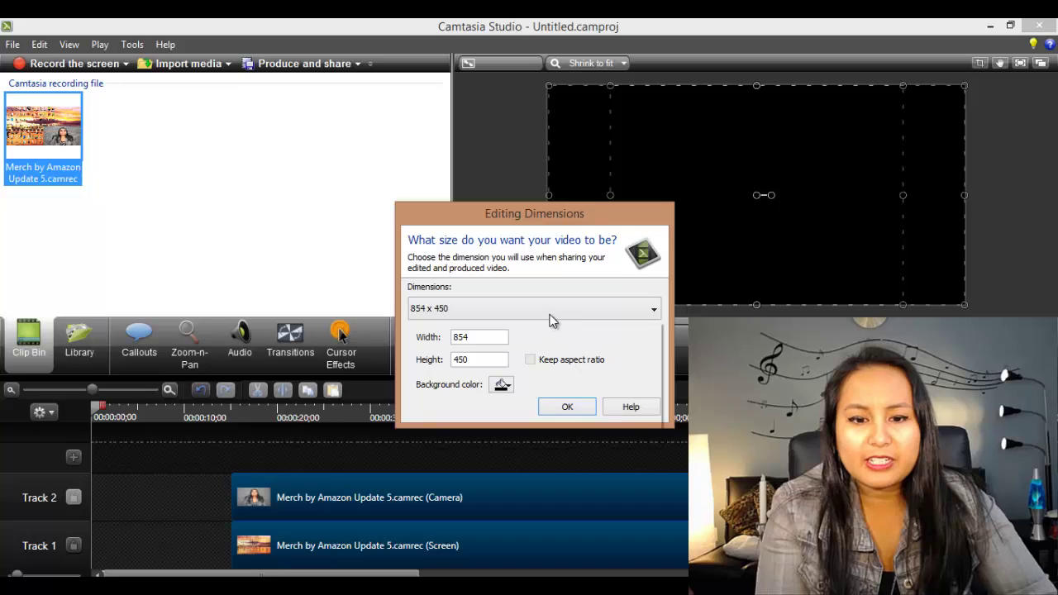
click(481, 308)
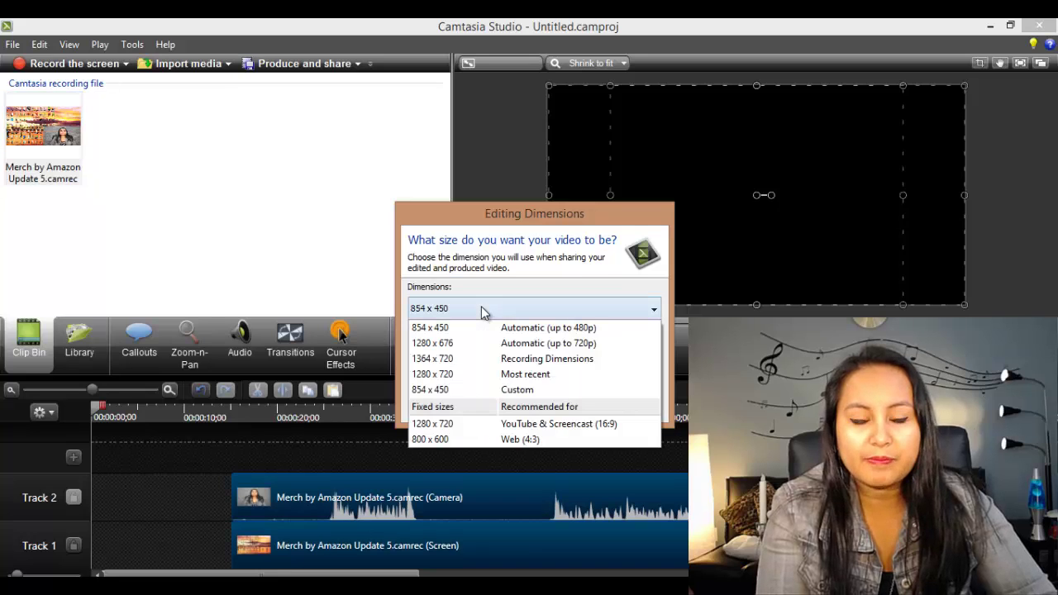
click(458, 375)
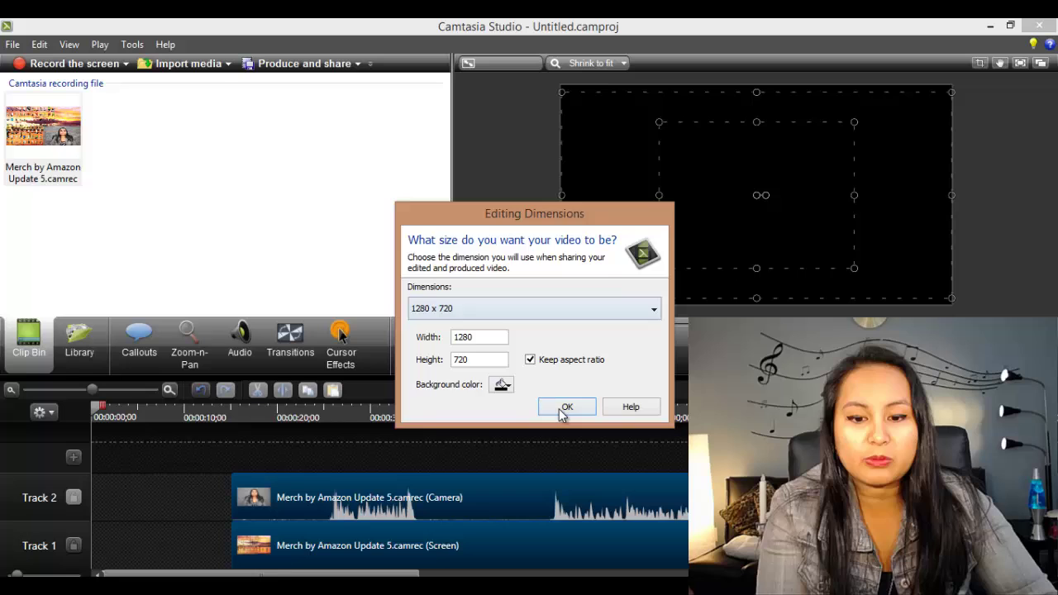
click(559, 408)
click(558, 409)
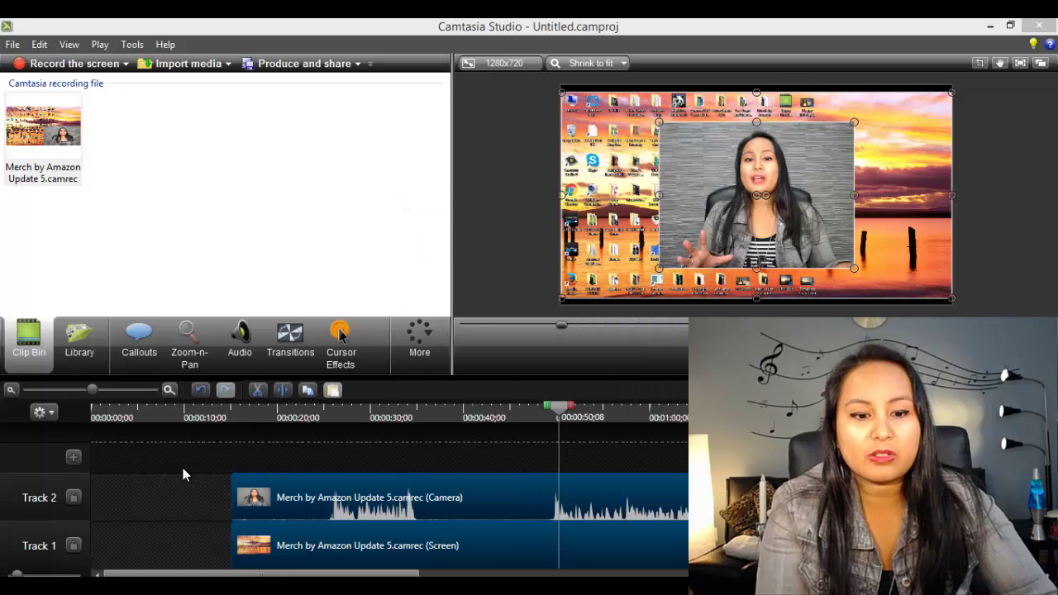
- Delete the Screen clip from Track 1, keeping only the Track 2 camera clip
click(313, 415)
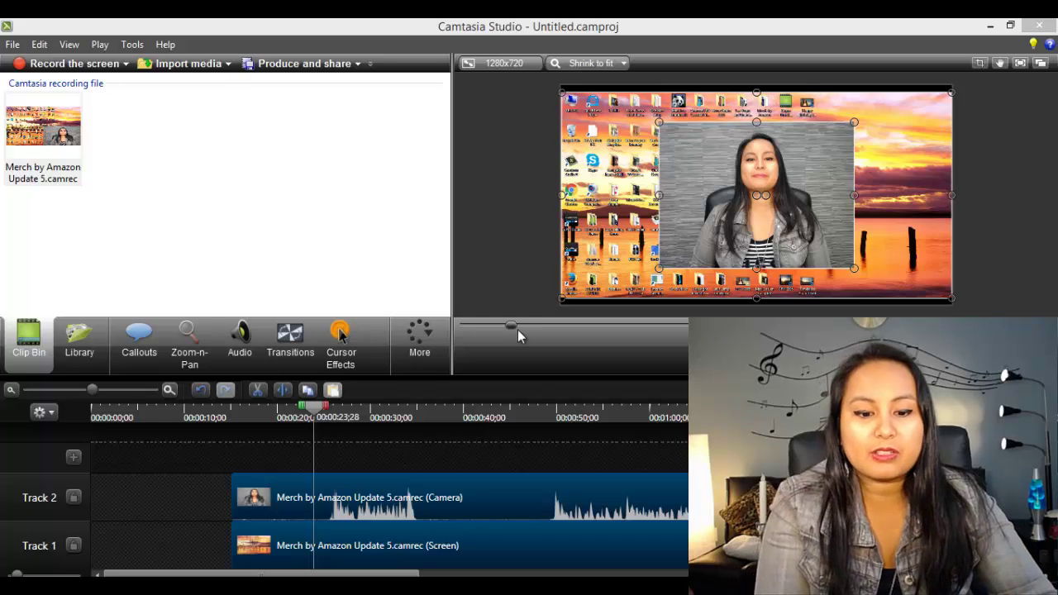
click(411, 555)
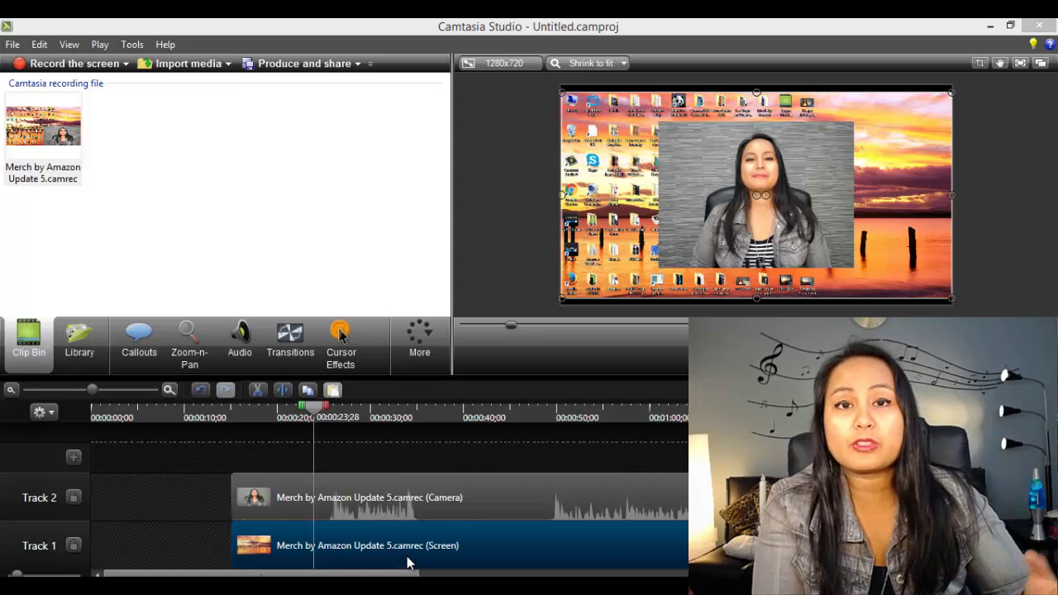
click(269, 515)
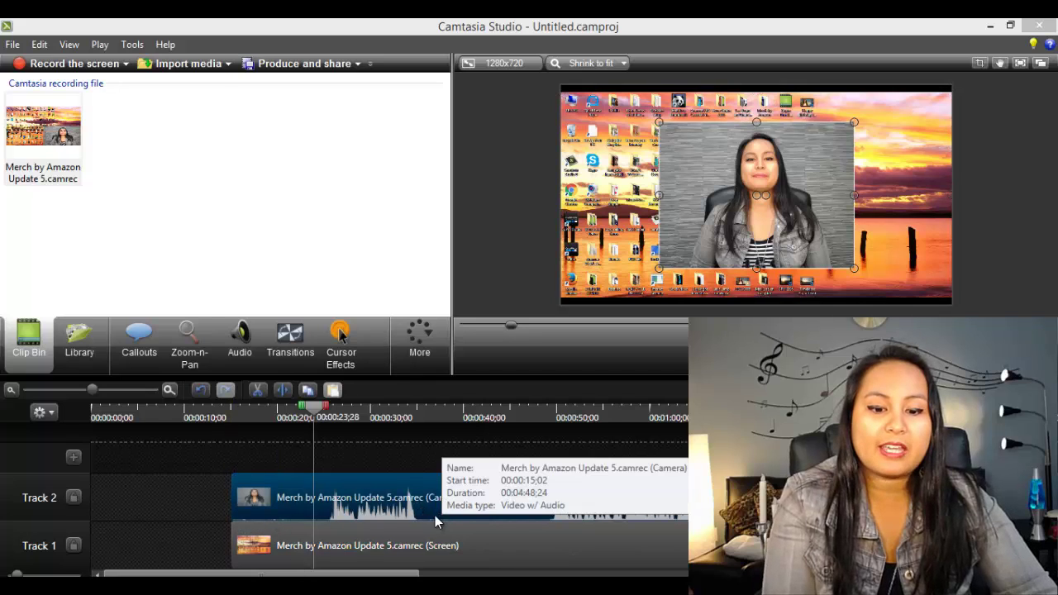
click(438, 562)
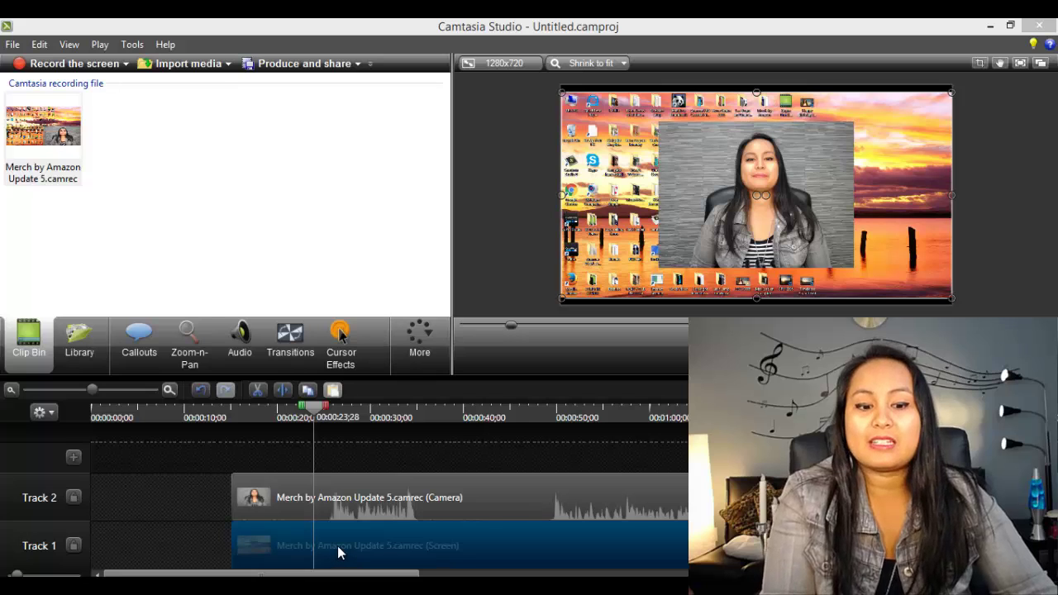
key(Delete)
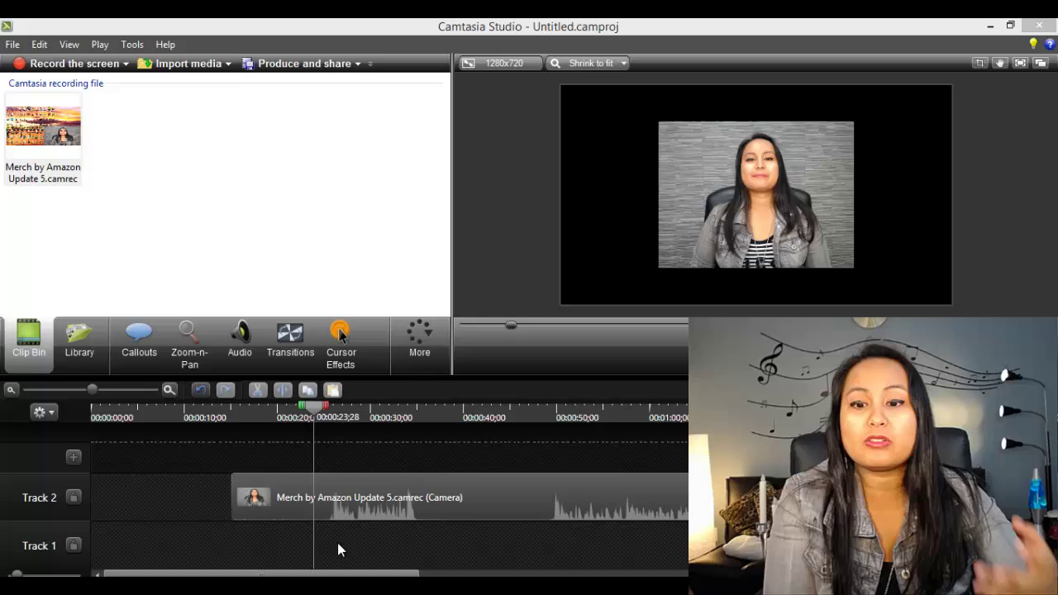
- Enlarge the webcam clip by dragging its corners, undoing the last overstretch
click(694, 183)
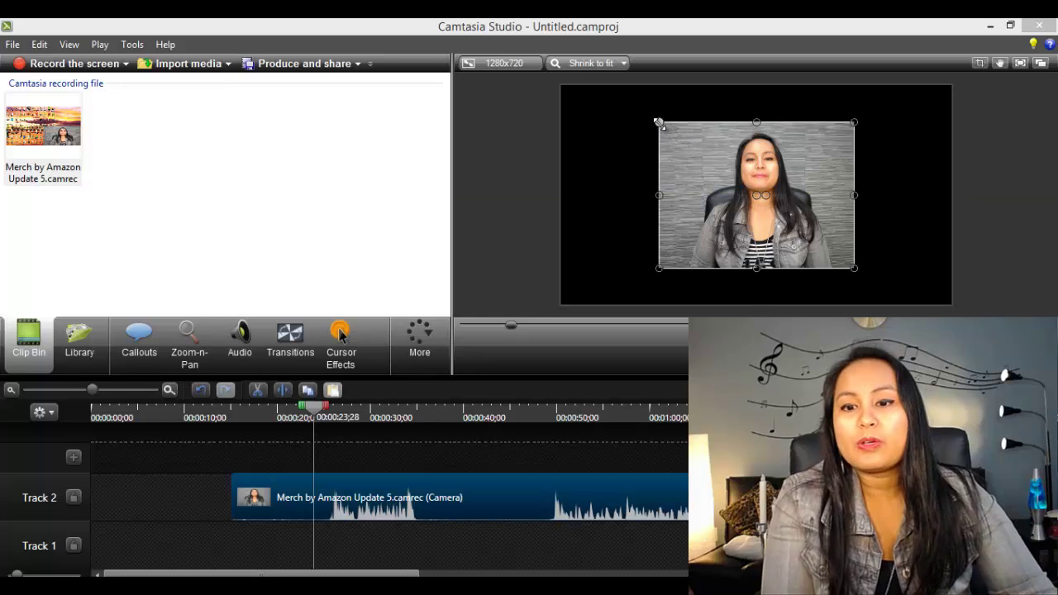
drag(659, 122, 610, 85)
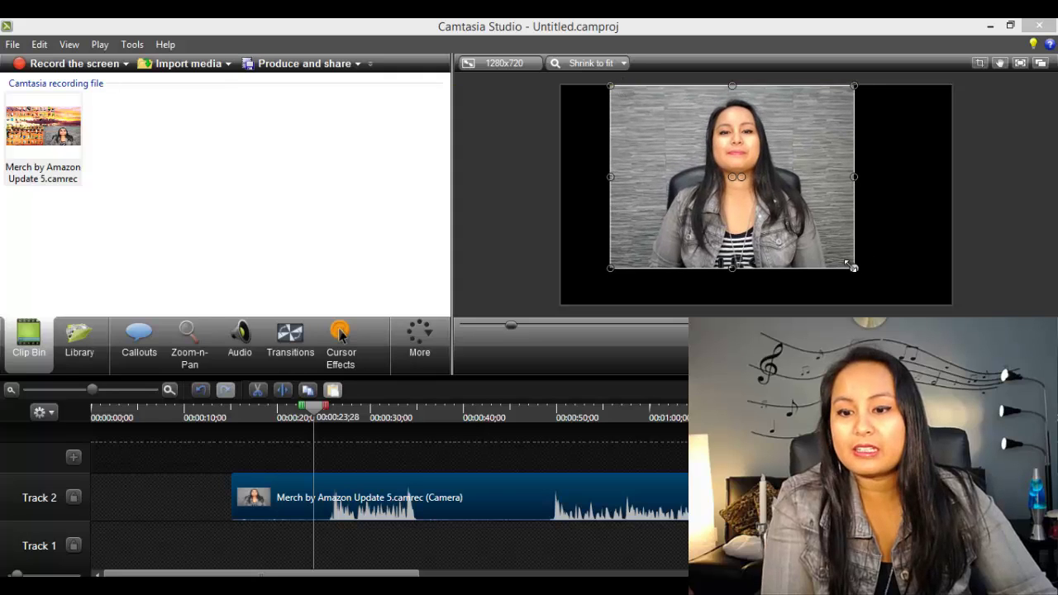
drag(848, 264, 946, 325)
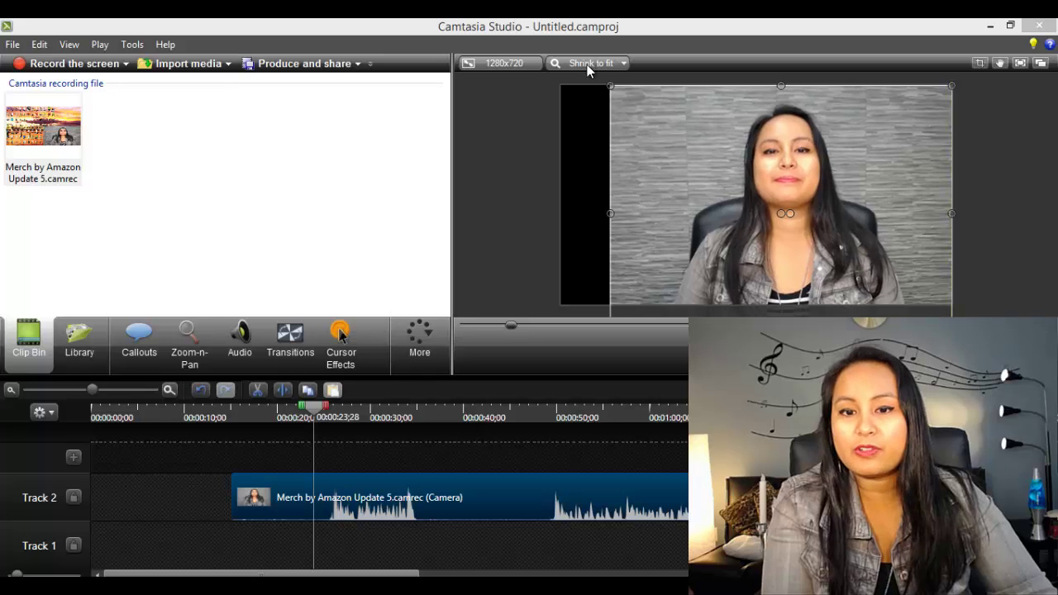
drag(610, 85, 559, 82)
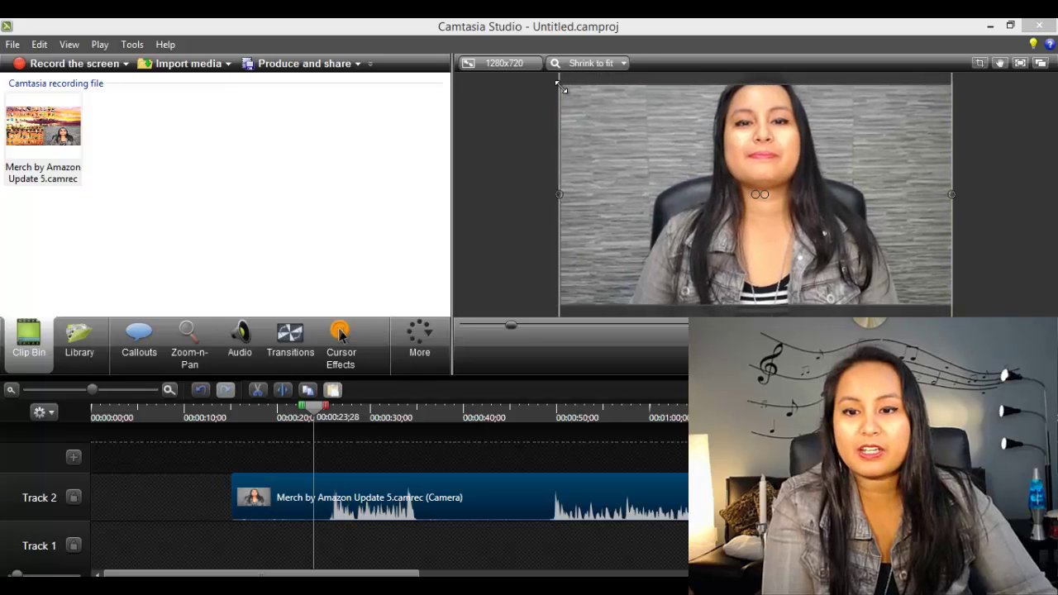
key(ctrl+z)
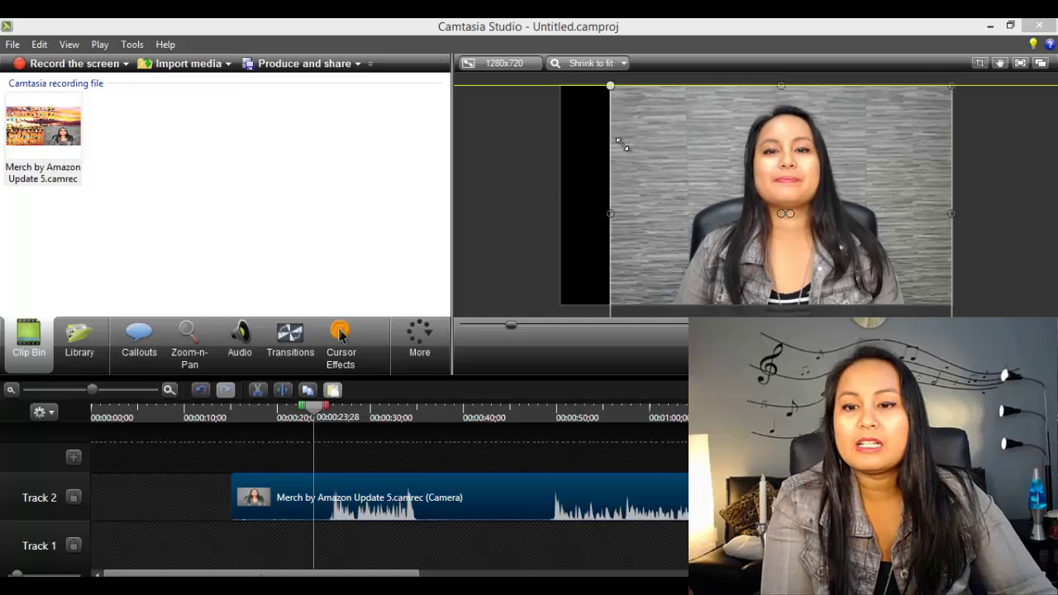
- Shrink the webcam clip back slightly and centre it horizontally on the canvas
drag(621, 145, 694, 149)
drag(744, 237, 678, 190)
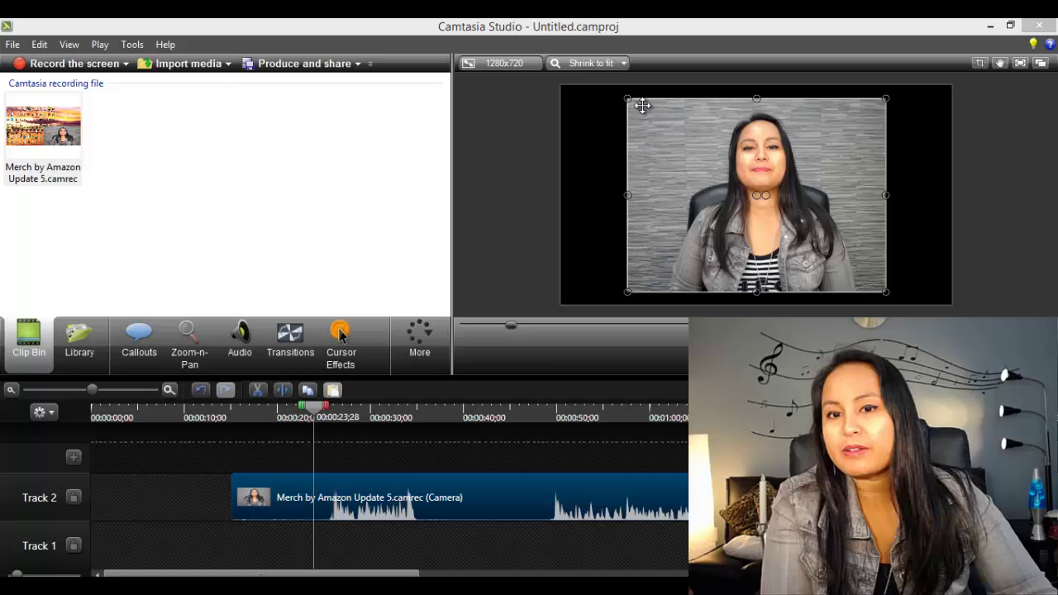
drag(628, 99, 660, 123)
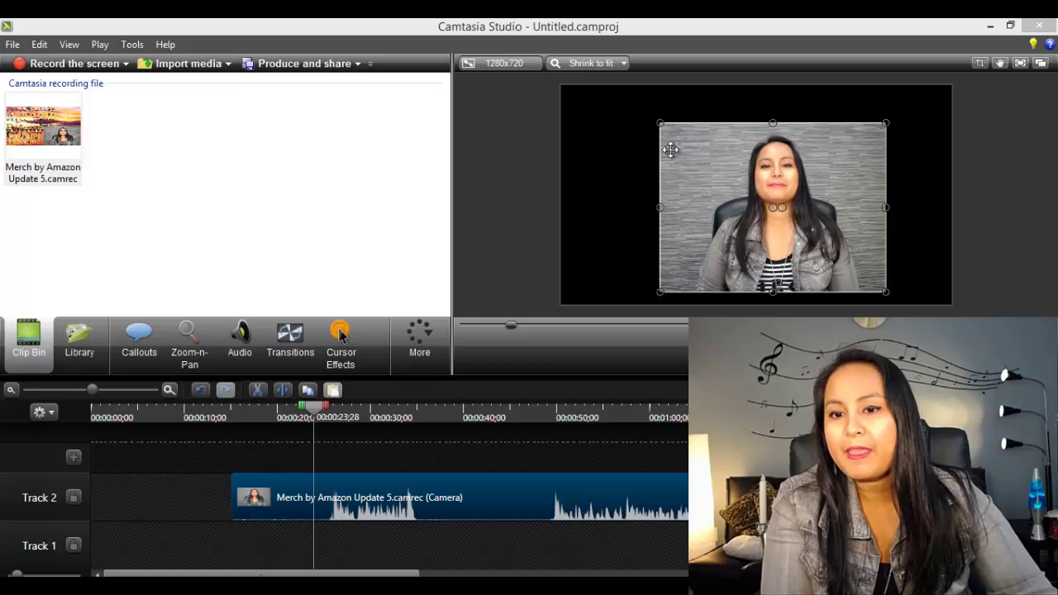
drag(714, 205, 698, 193)
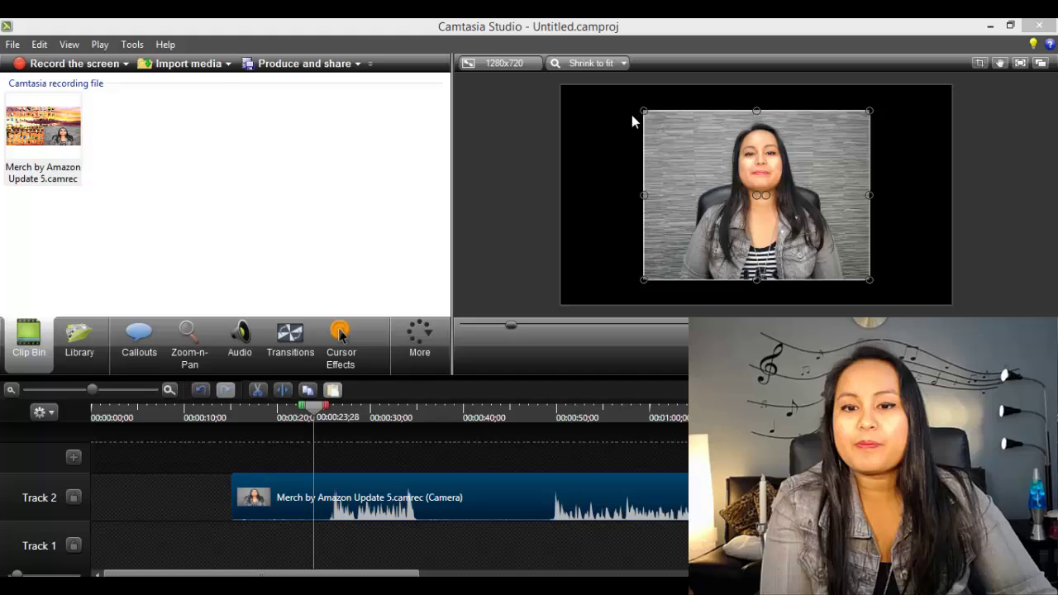
drag(637, 107, 650, 110)
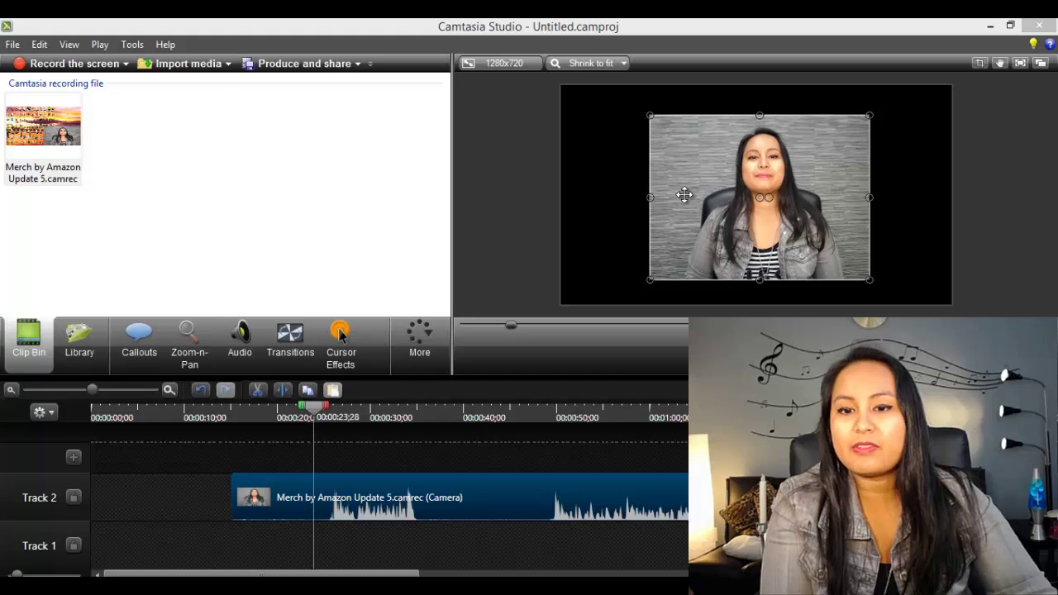
click(686, 189)
drag(679, 193, 687, 190)
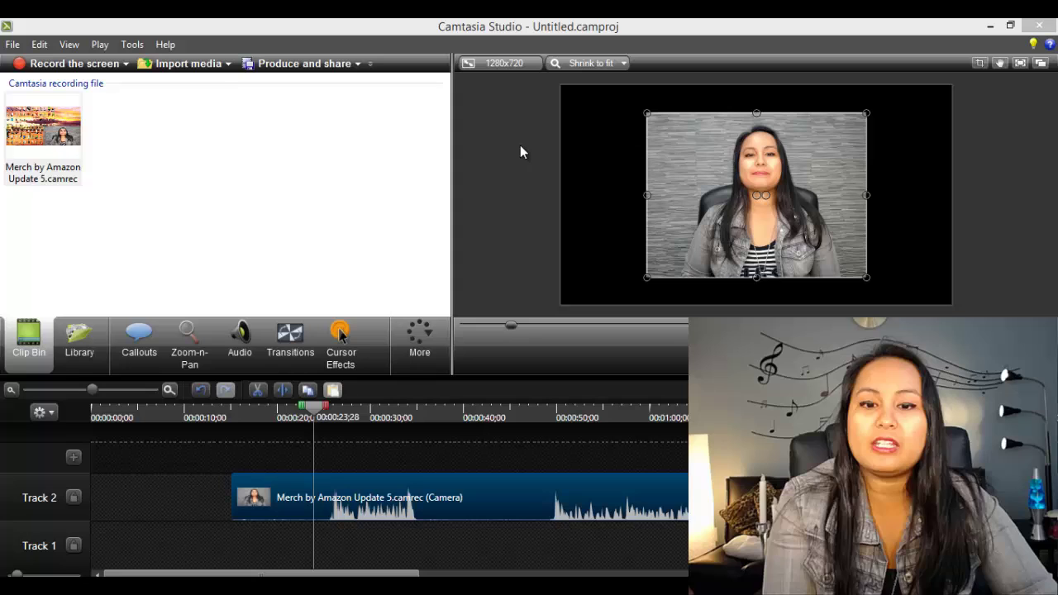
click(521, 205)
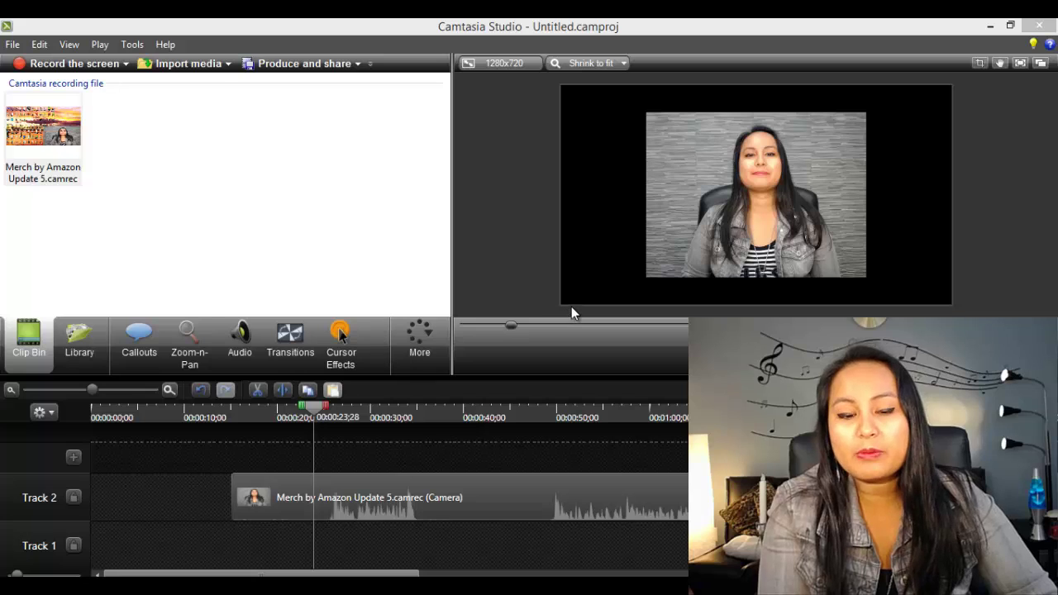
click(140, 352)
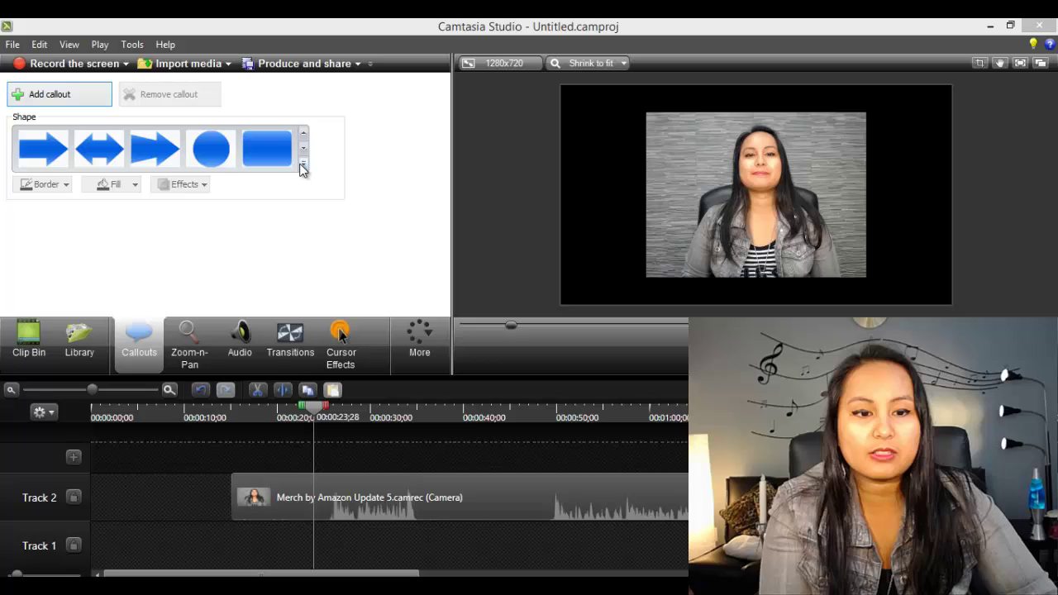
click(303, 169)
click(93, 402)
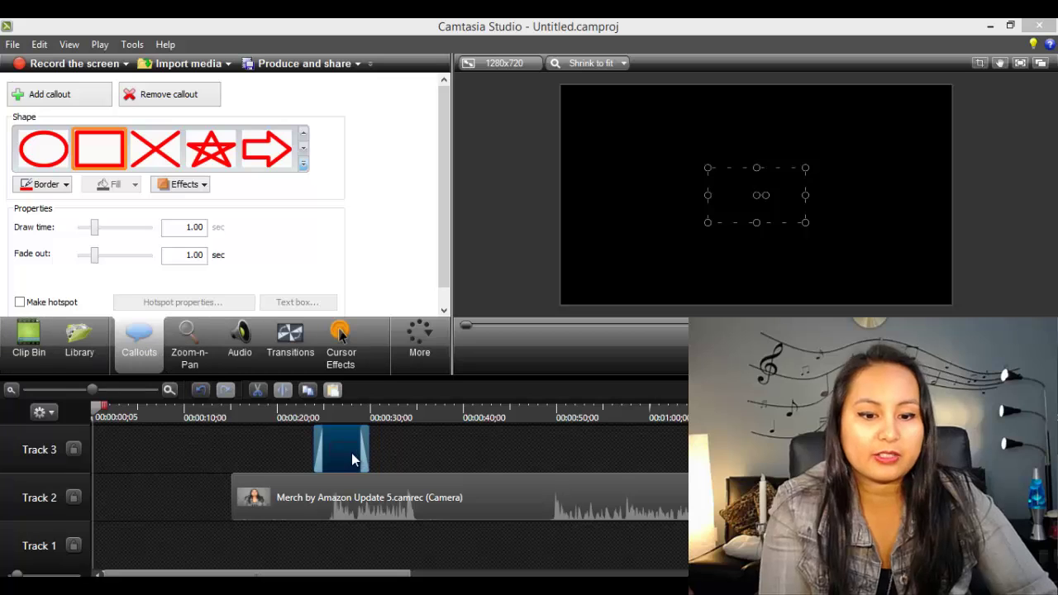
key(Delete)
click(29, 339)
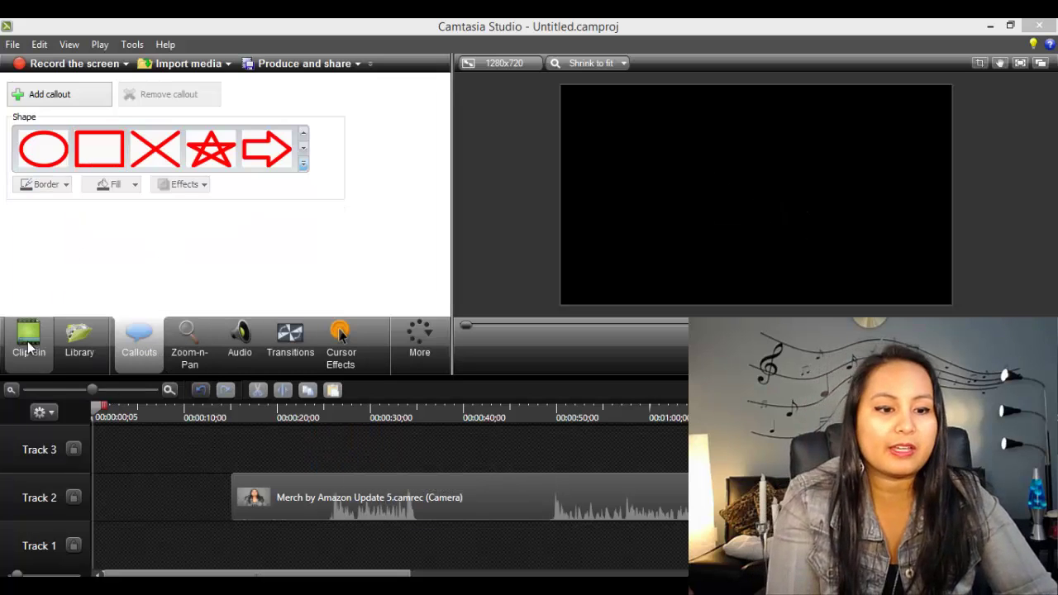
drag(326, 411, 331, 421)
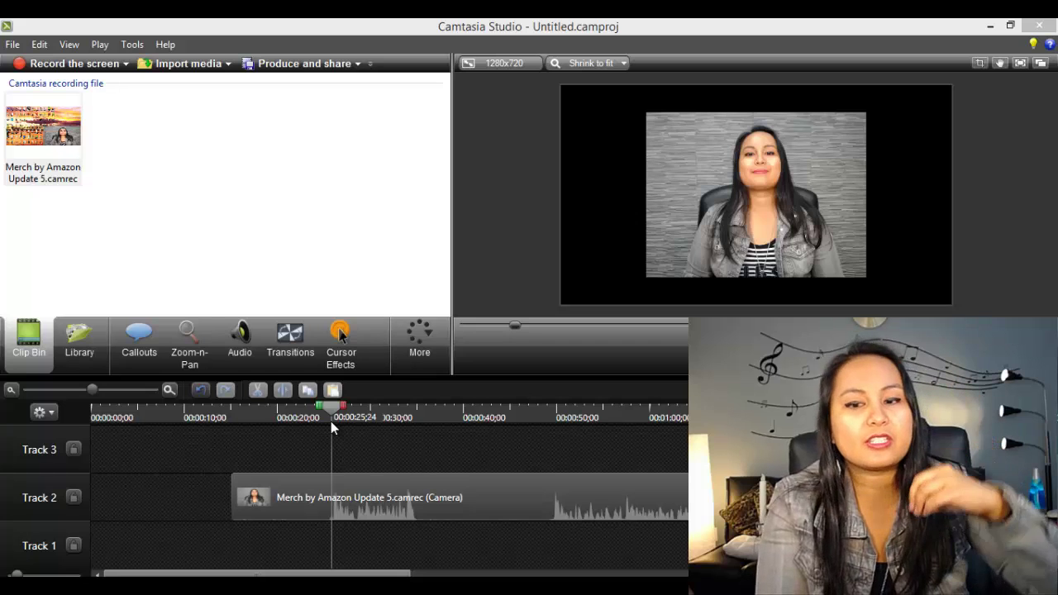
click(331, 420)
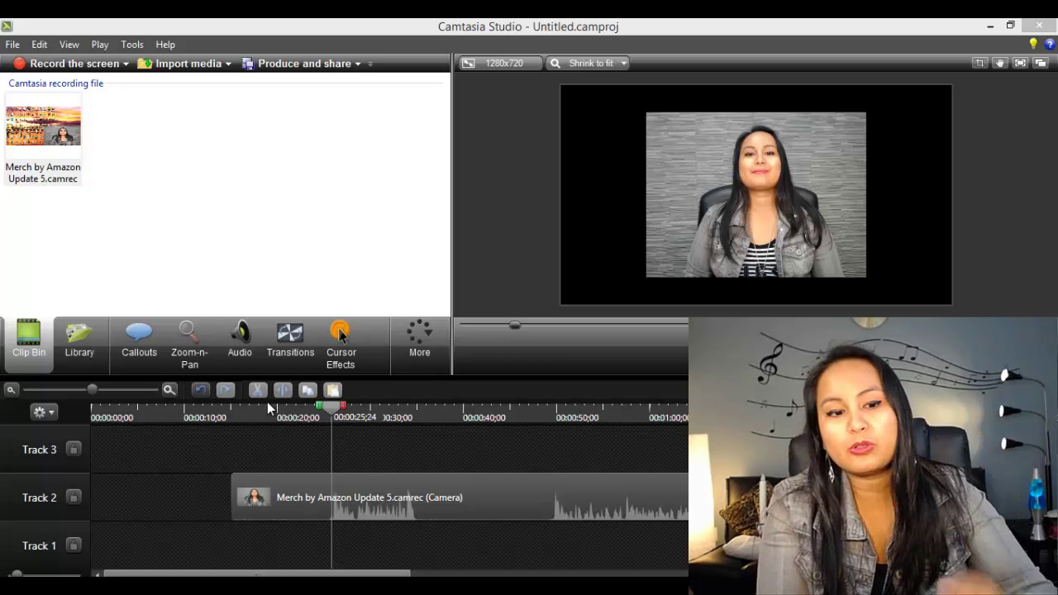
- Add a Sketch Motion rectangle callout with a purple border and play it back to preview
click(124, 330)
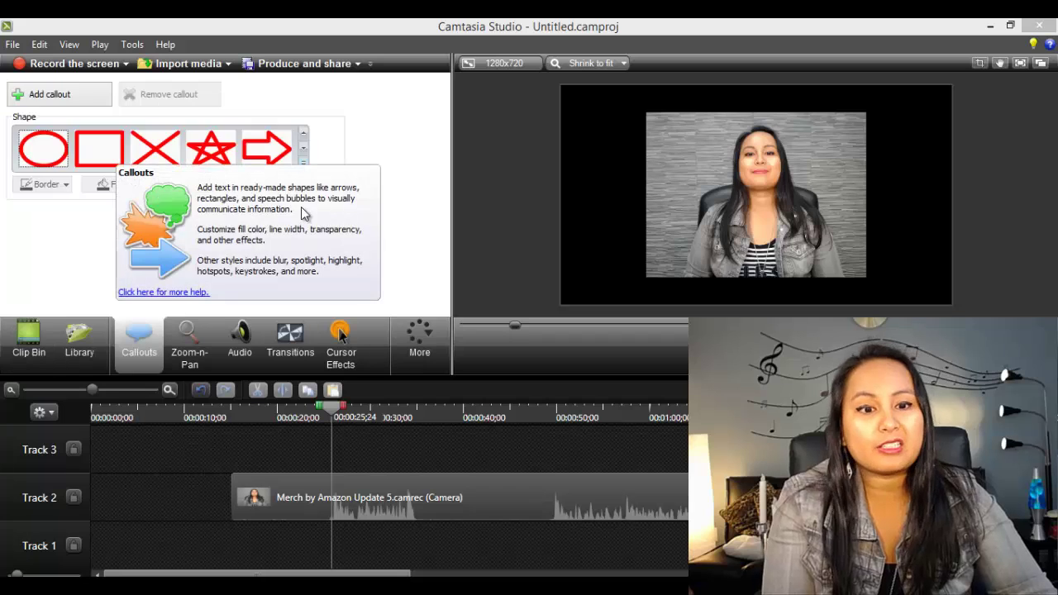
click(91, 158)
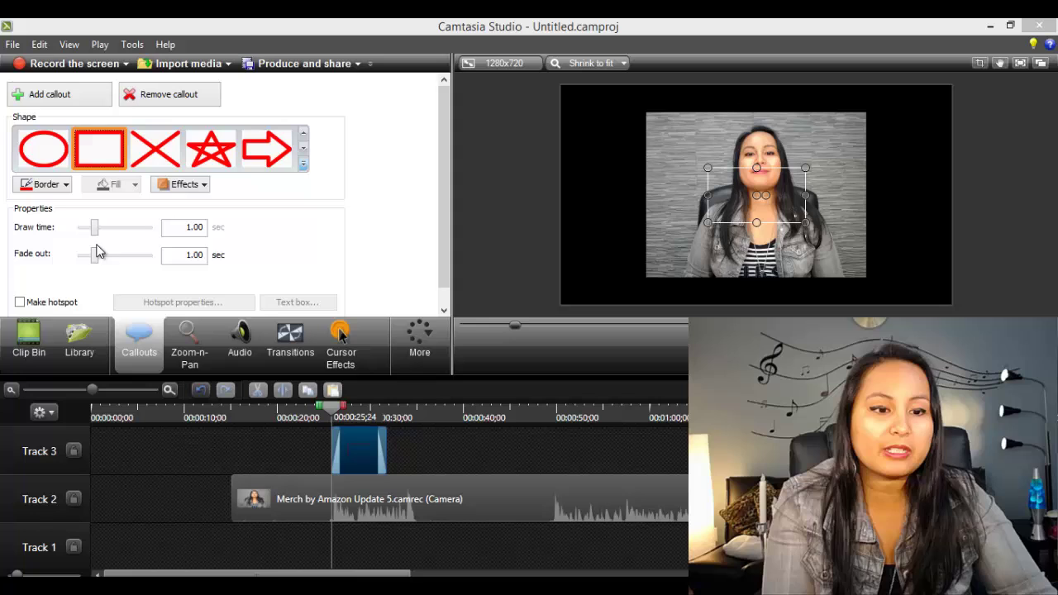
click(43, 189)
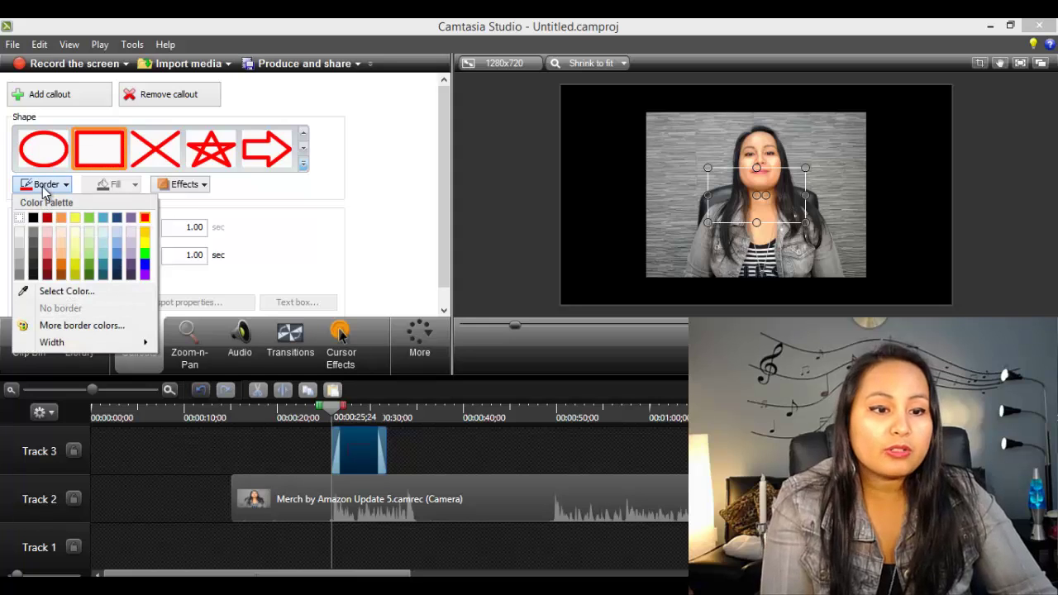
click(147, 276)
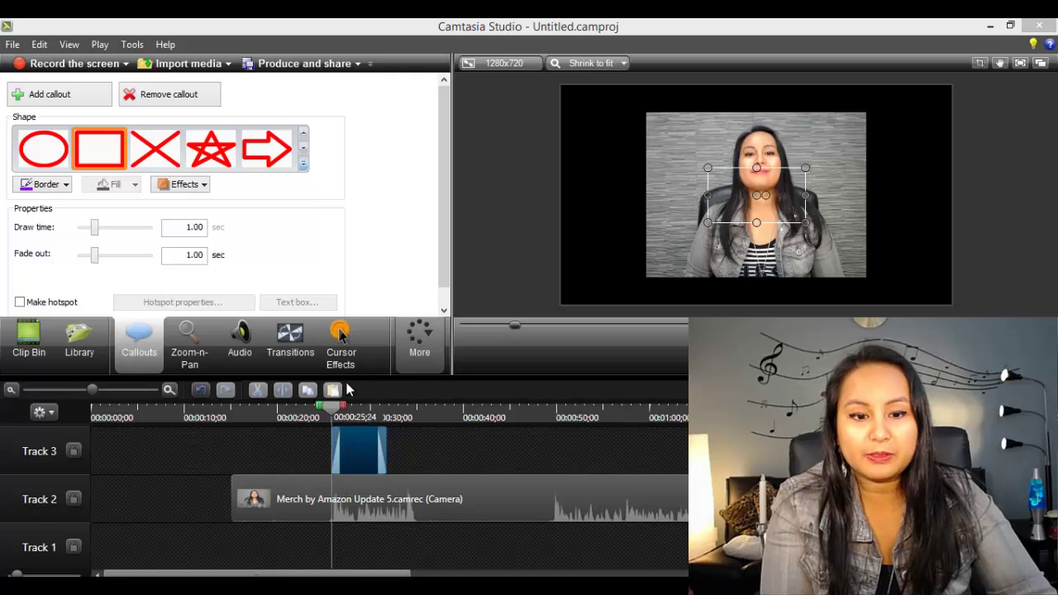
key(space)
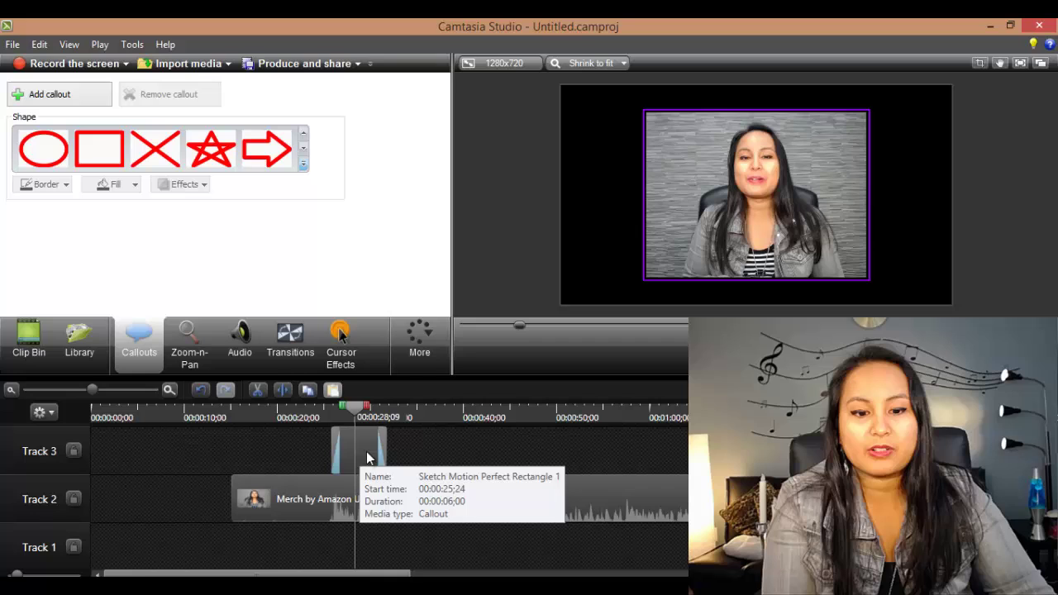
- Check the Sketch Motion rectangle callout on Track 3, then delete it
click(342, 453)
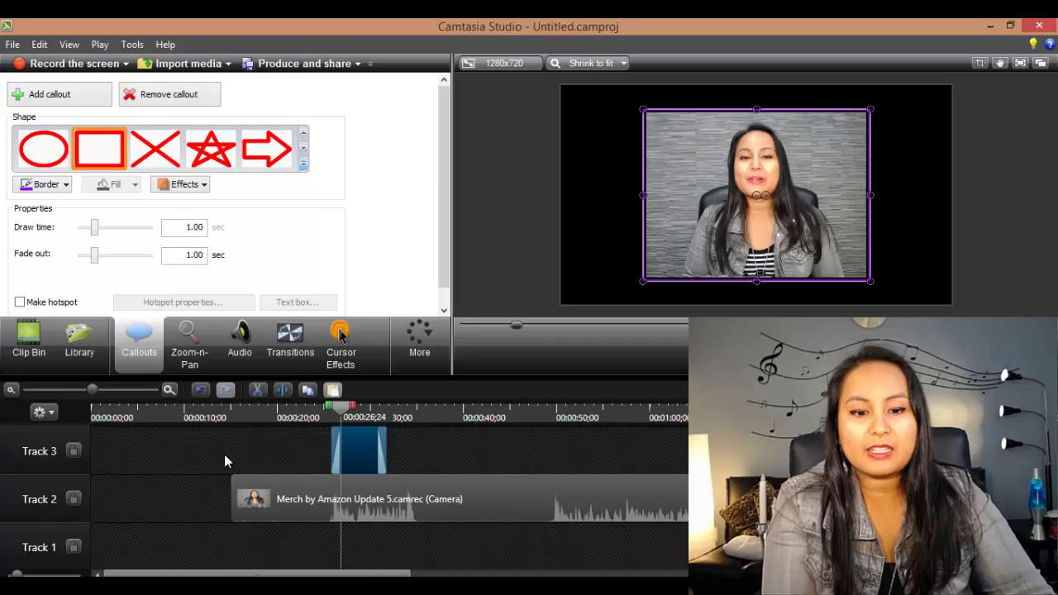
click(426, 416)
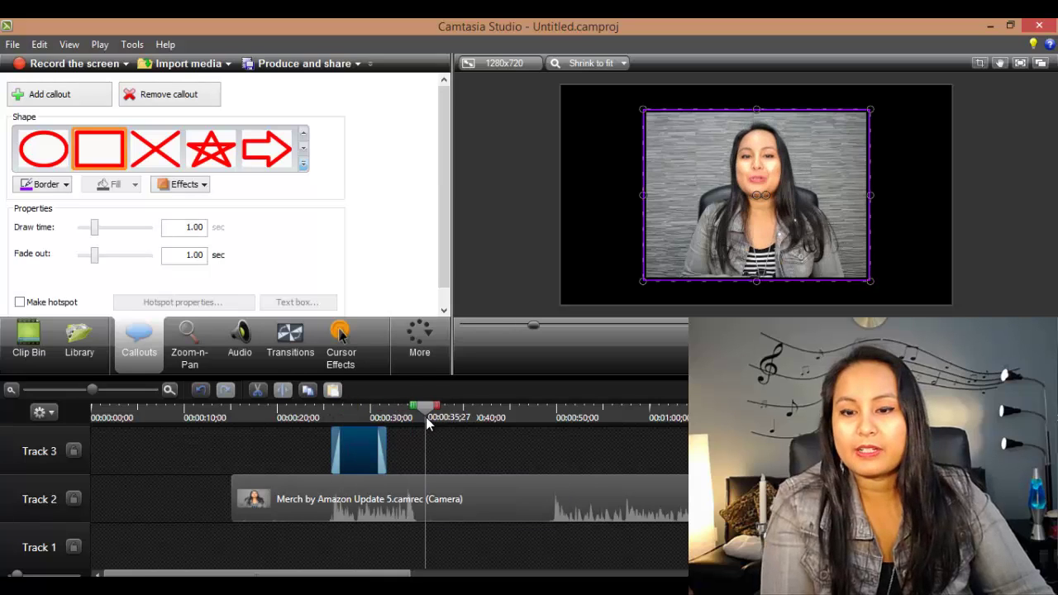
click(494, 215)
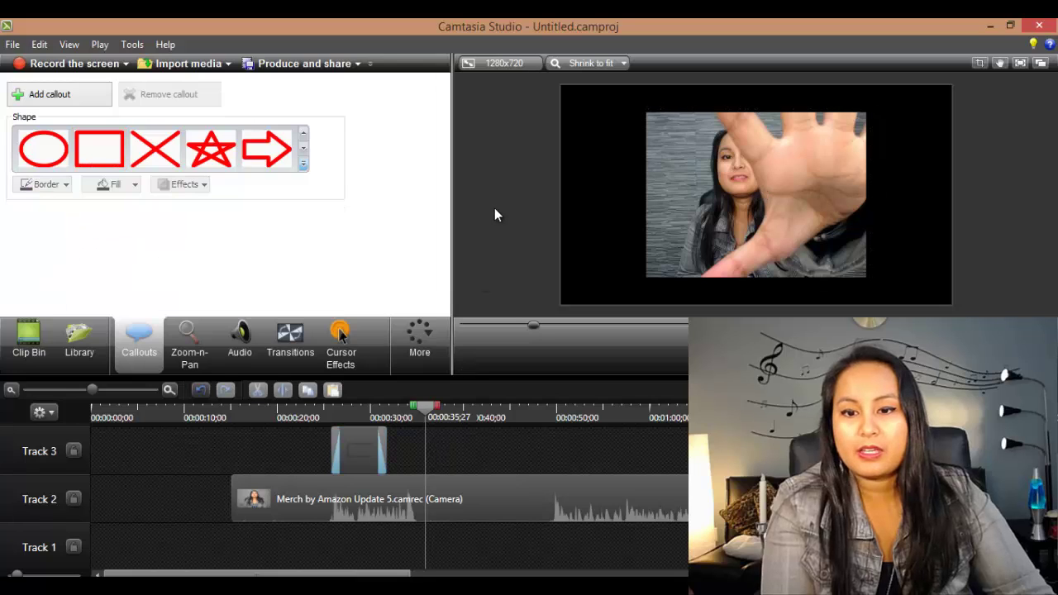
click(362, 411)
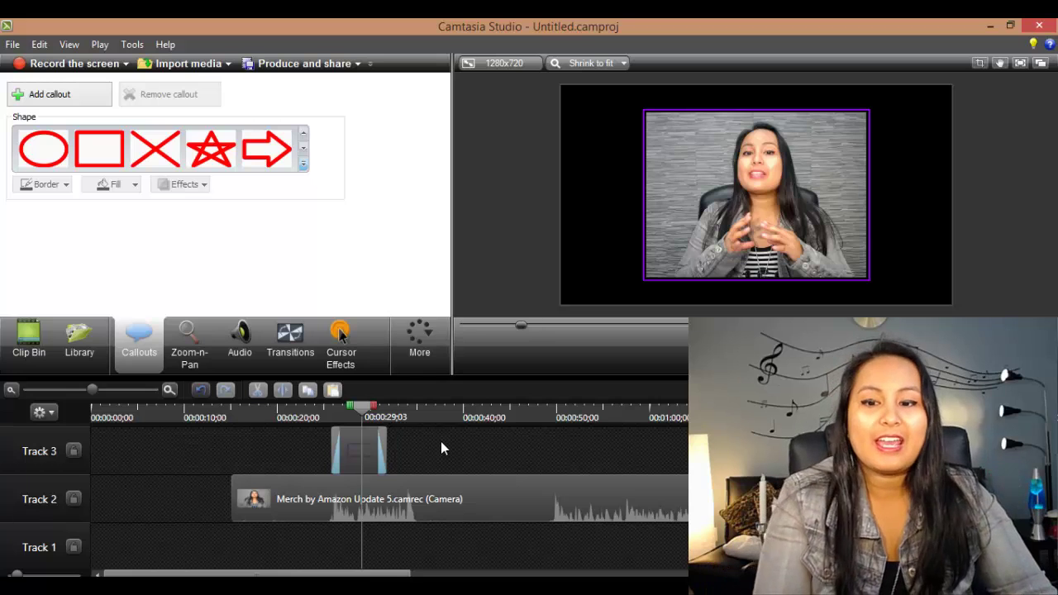
click(347, 460)
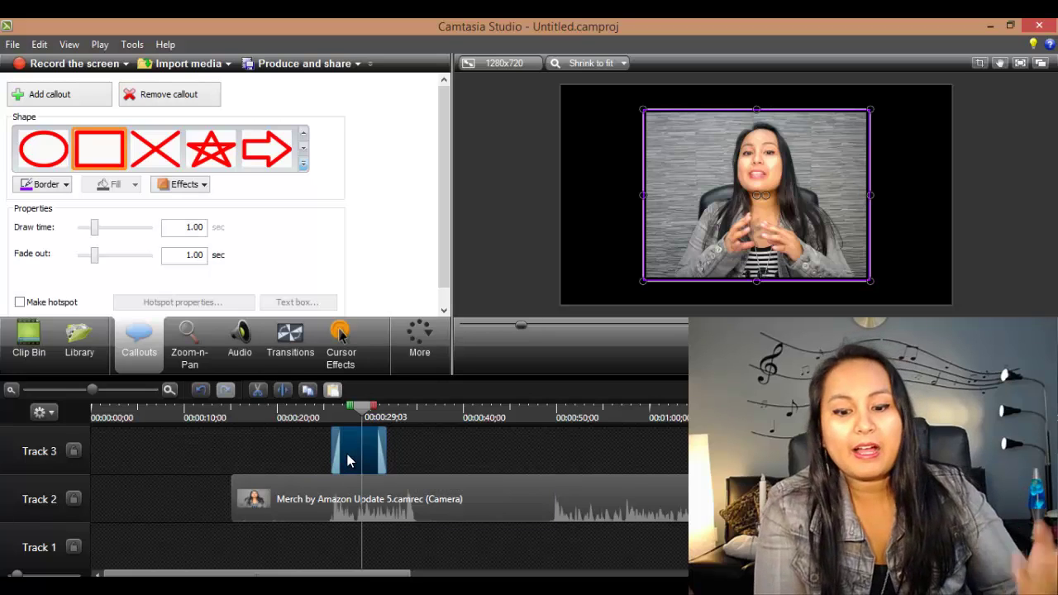
key(Delete)
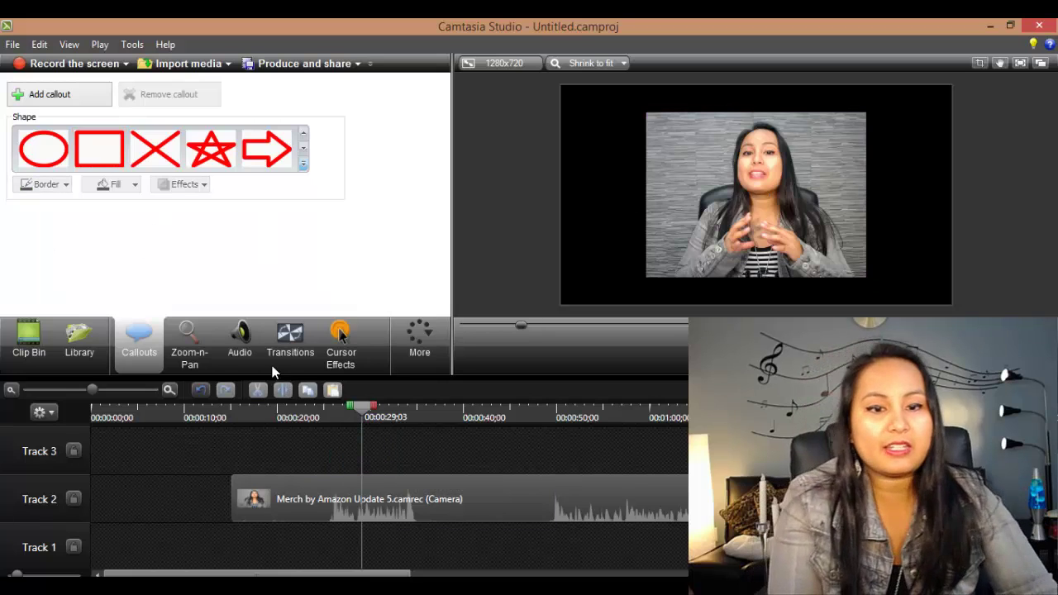
- Add a teal Simple Rectangle callout on Track 3 and scrub around 29–31 seconds to preview it
click(303, 167)
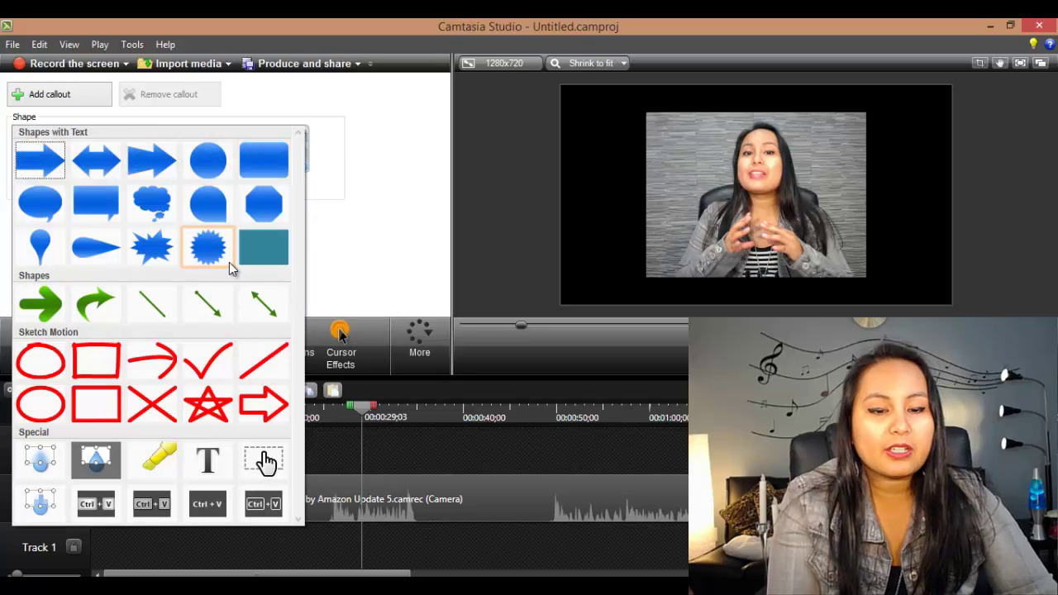
click(263, 248)
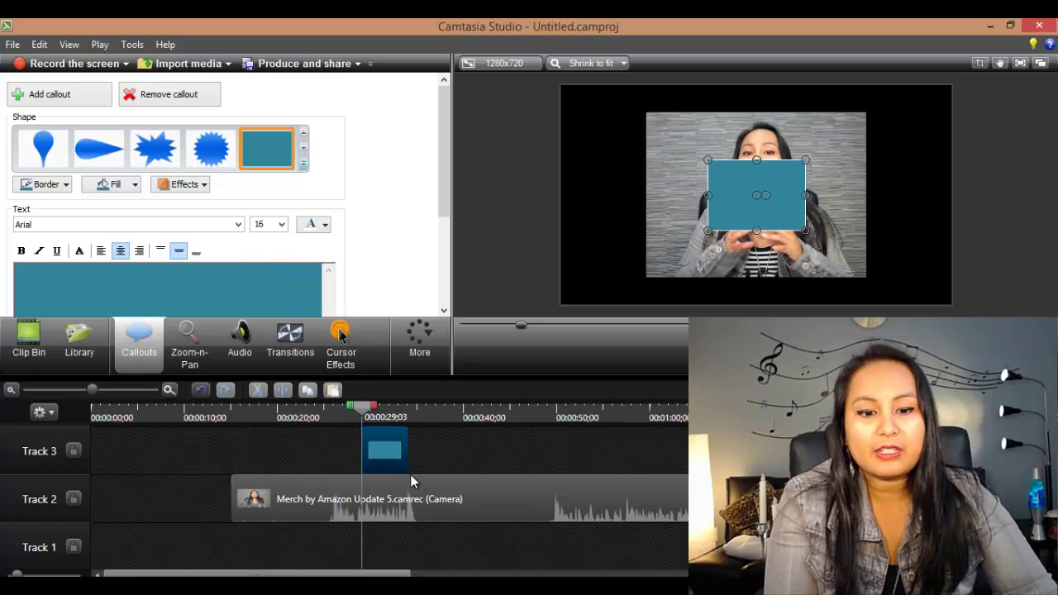
click(330, 408)
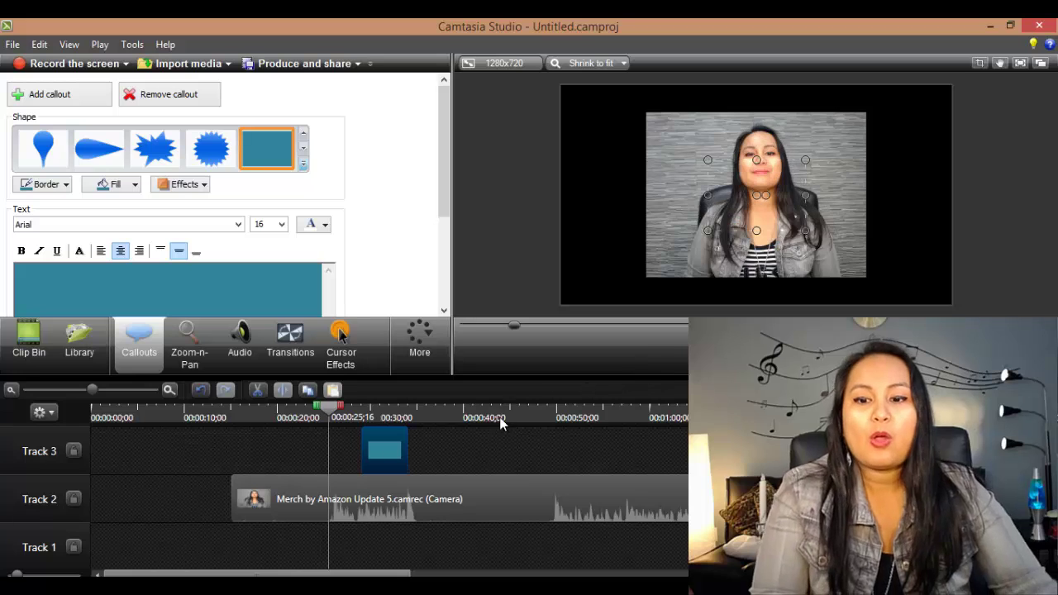
click(376, 409)
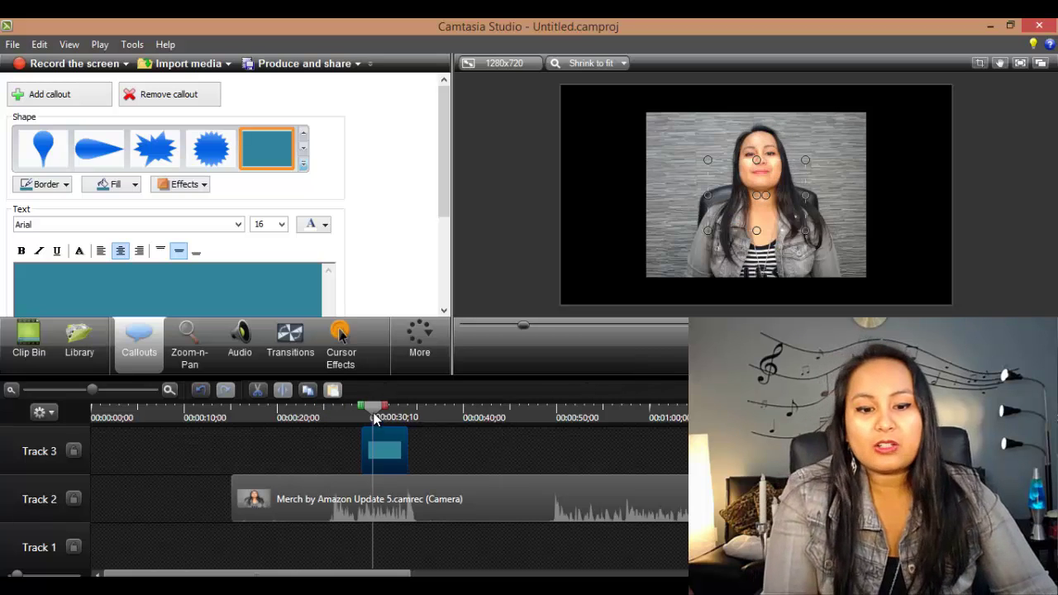
click(385, 498)
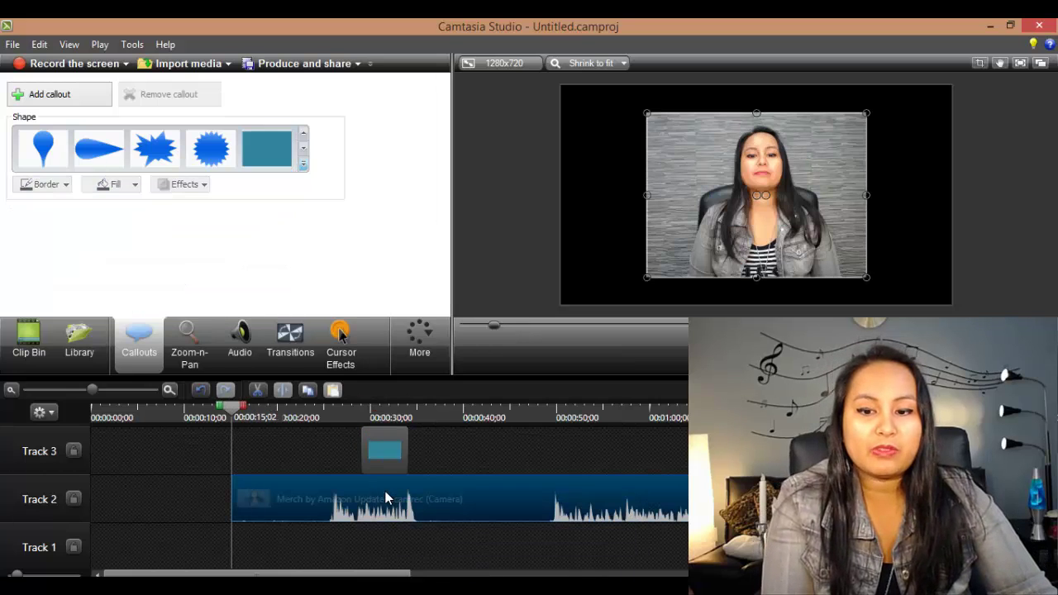
click(389, 410)
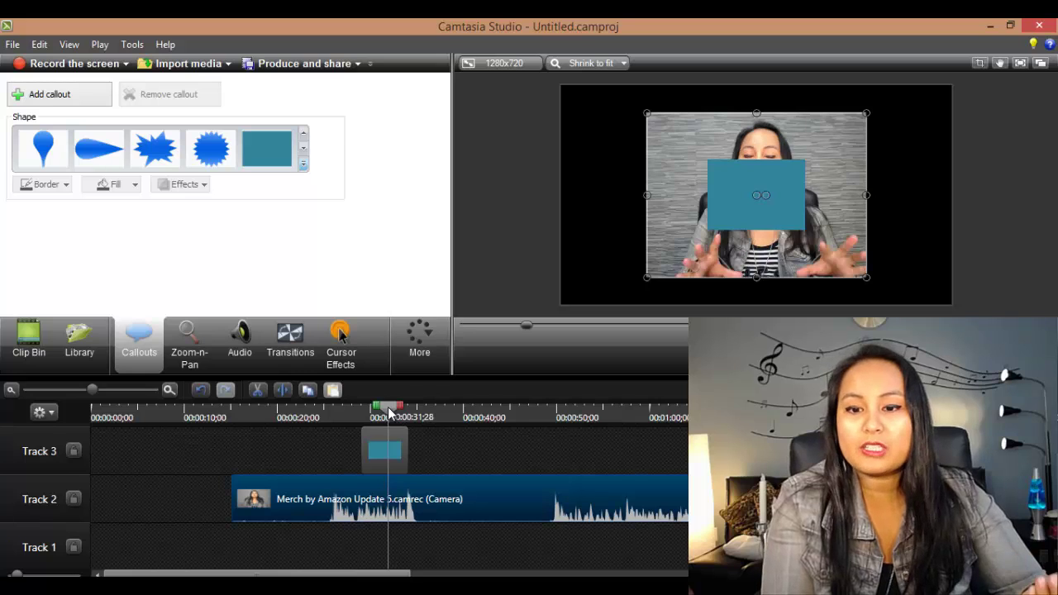
click(377, 455)
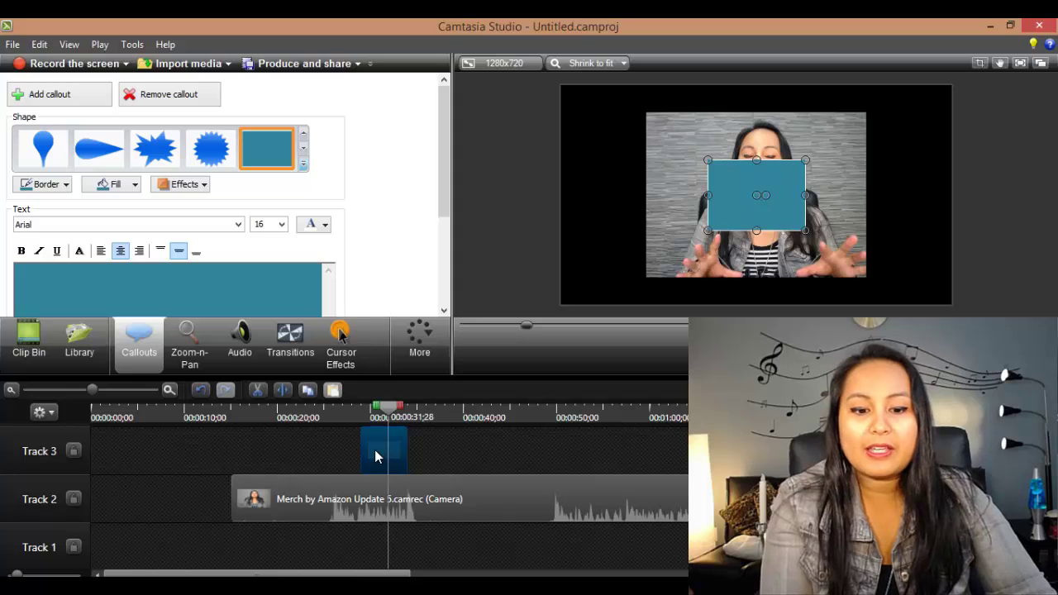
- Move the teal rectangle callout to Track 1 and stretch its sides toward the canvas edges
drag(376, 525, 370, 554)
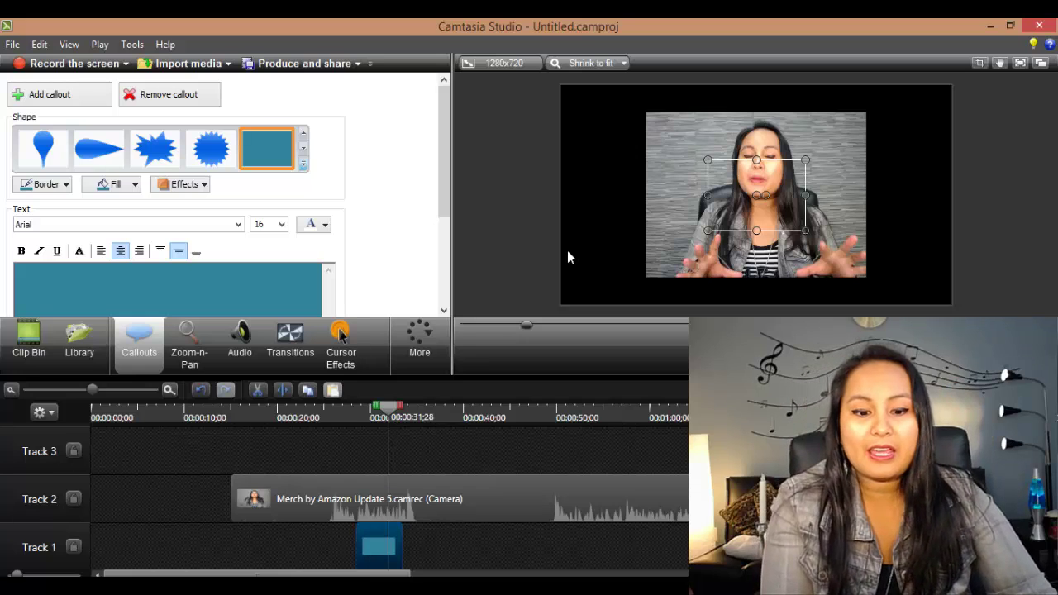
drag(708, 196, 532, 195)
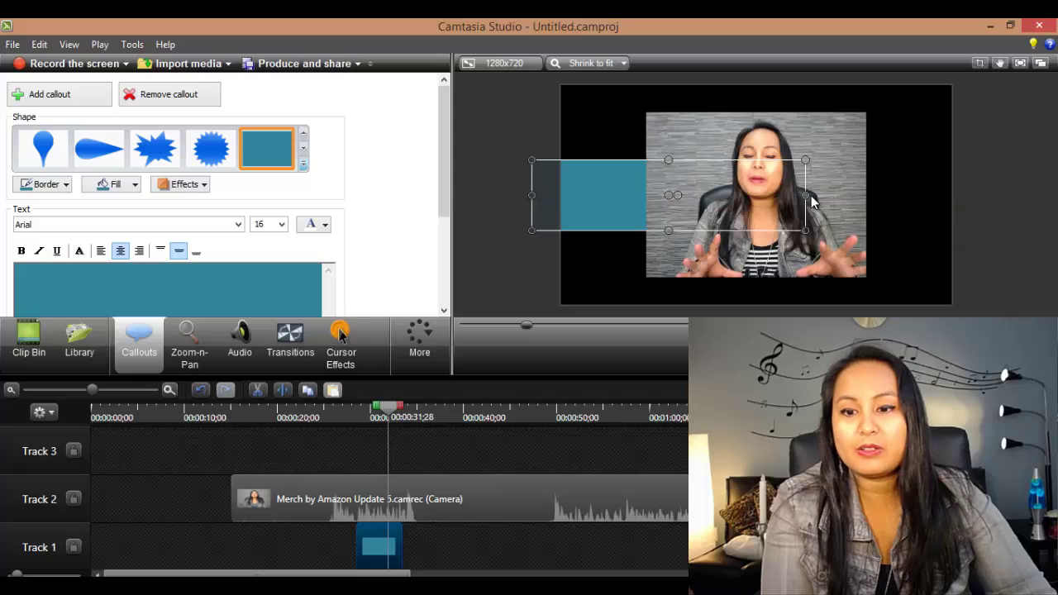
drag(811, 196, 981, 196)
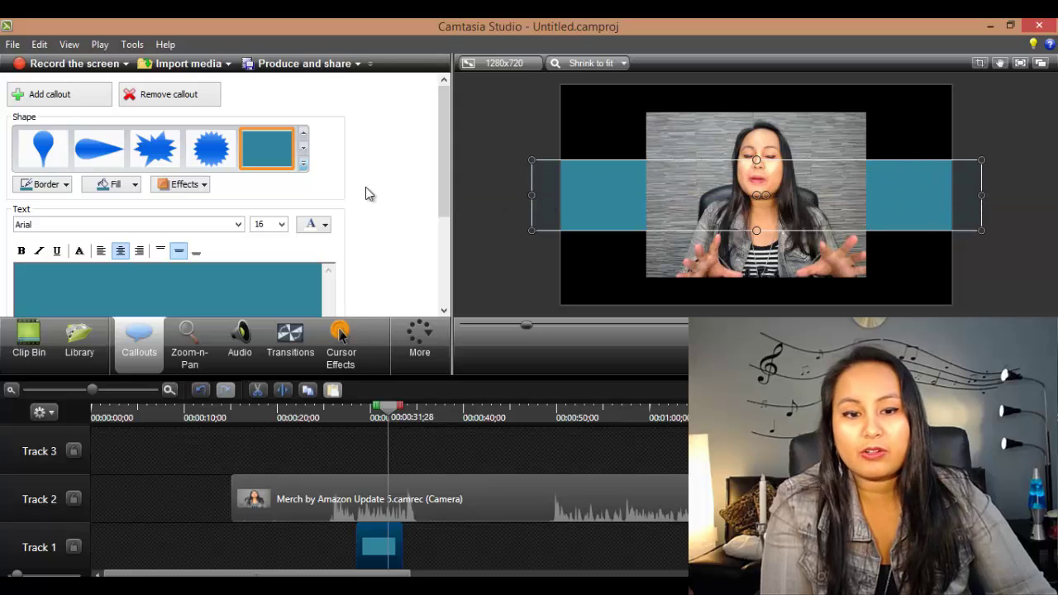
- Change the rectangle's fill from teal to purple, leaving the border colour unchanged
click(98, 186)
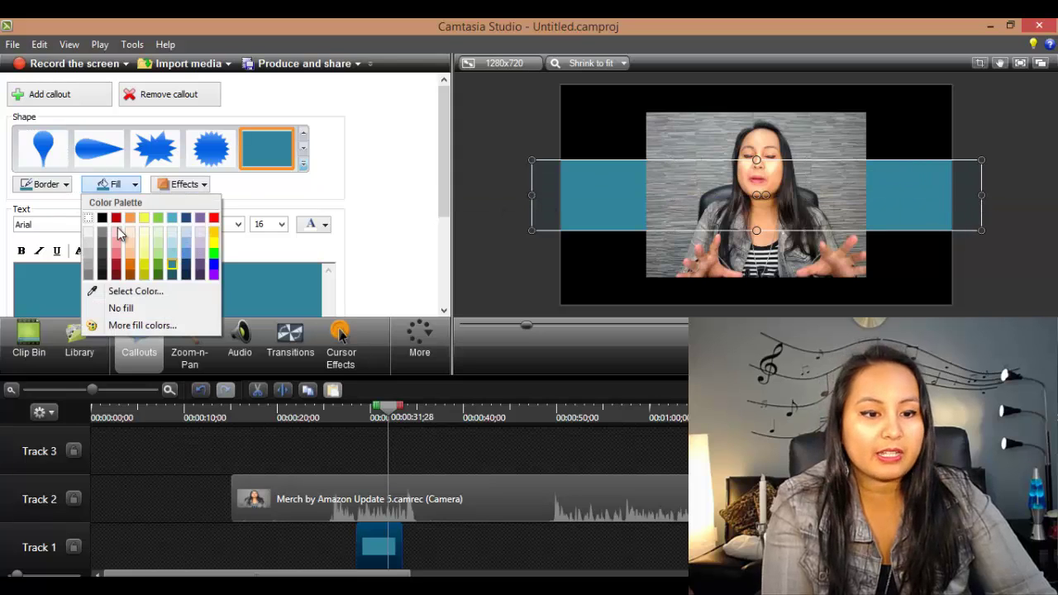
click(212, 273)
click(65, 184)
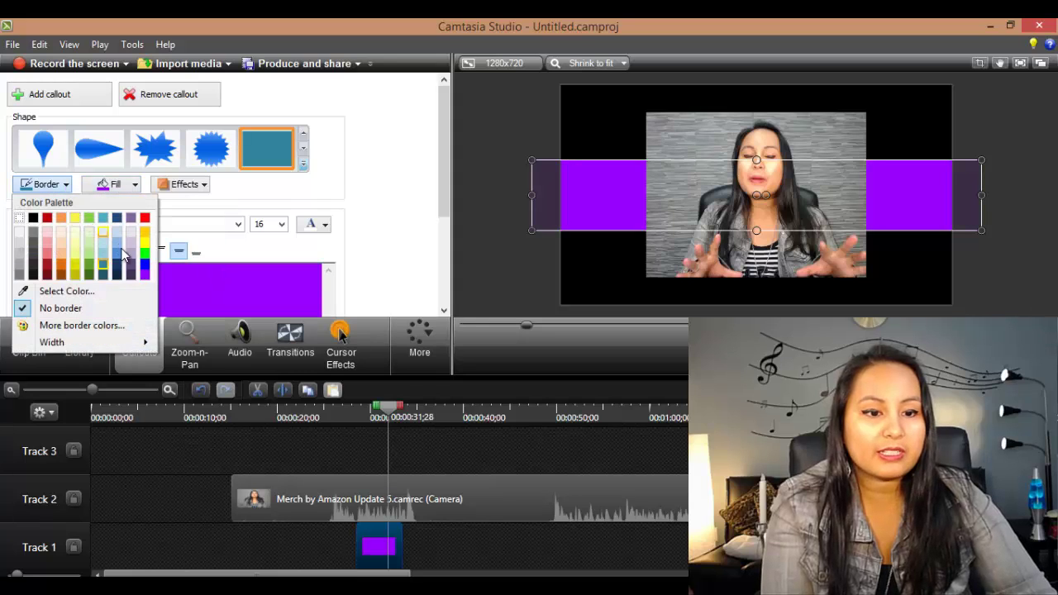
click(137, 277)
click(132, 185)
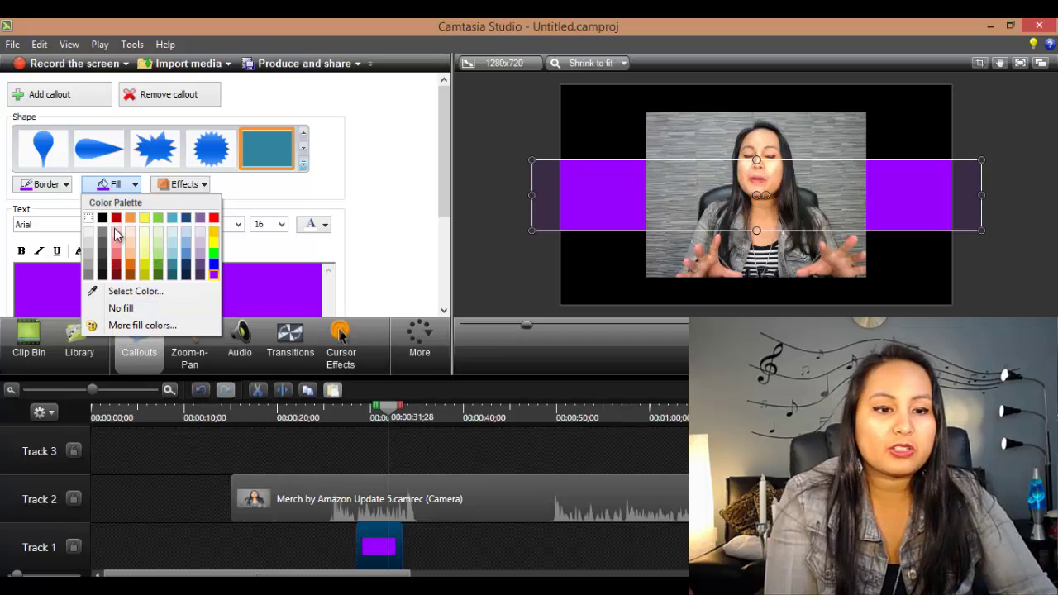
click(139, 325)
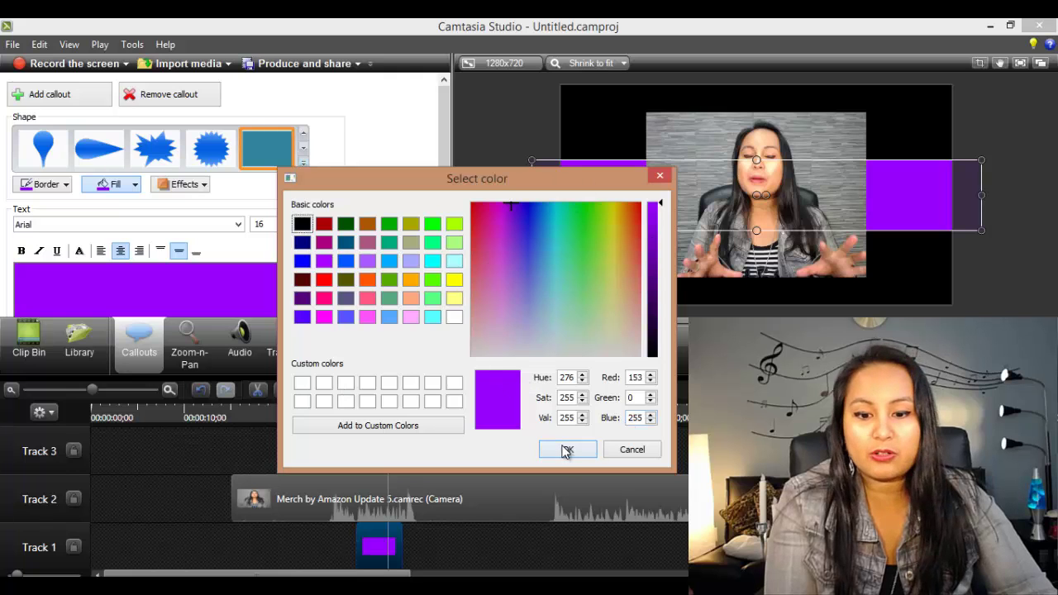
click(628, 451)
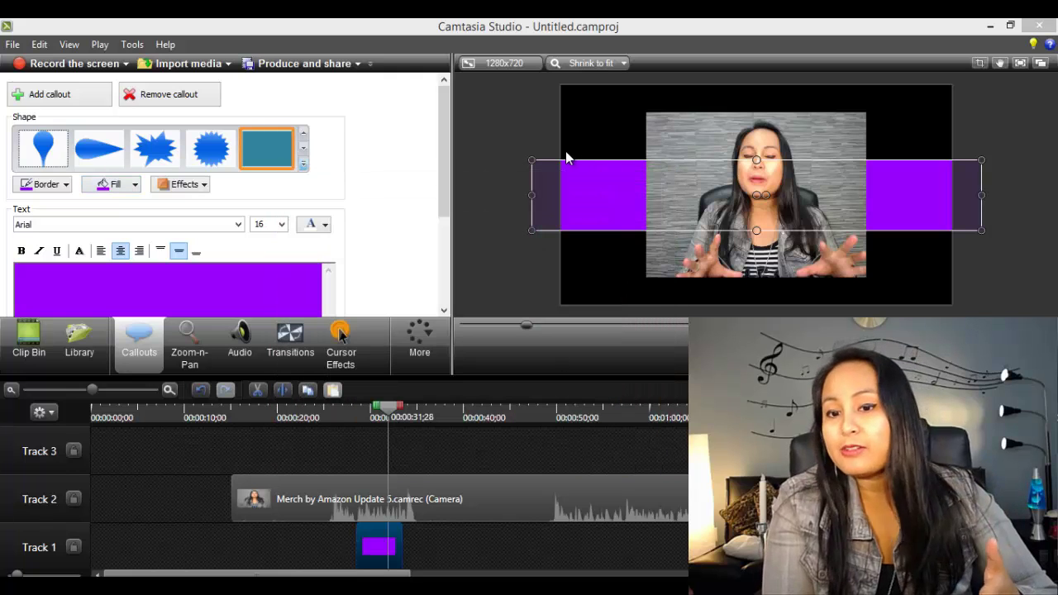
click(495, 127)
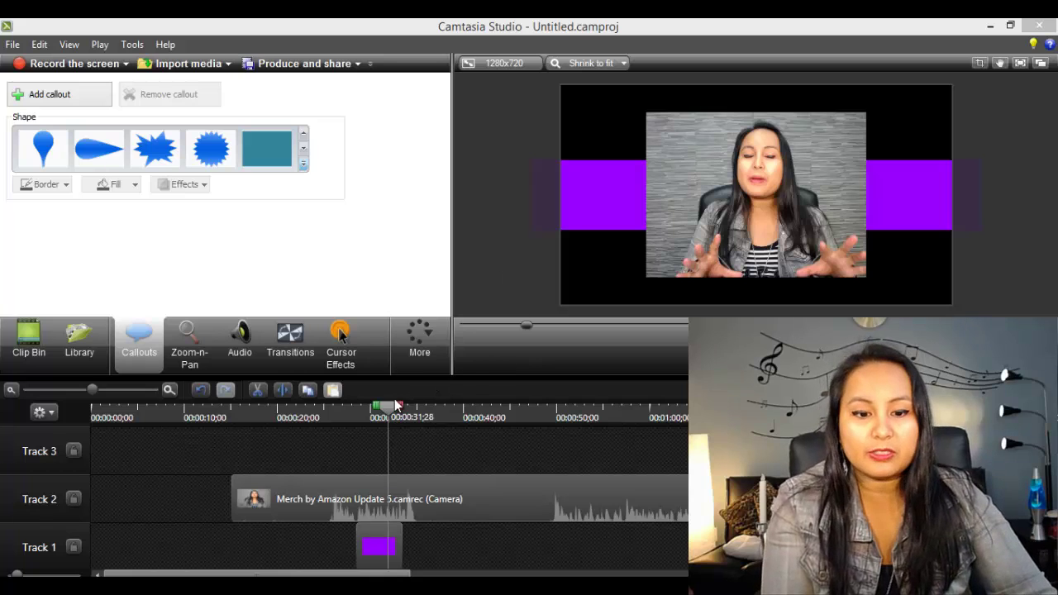
click(373, 420)
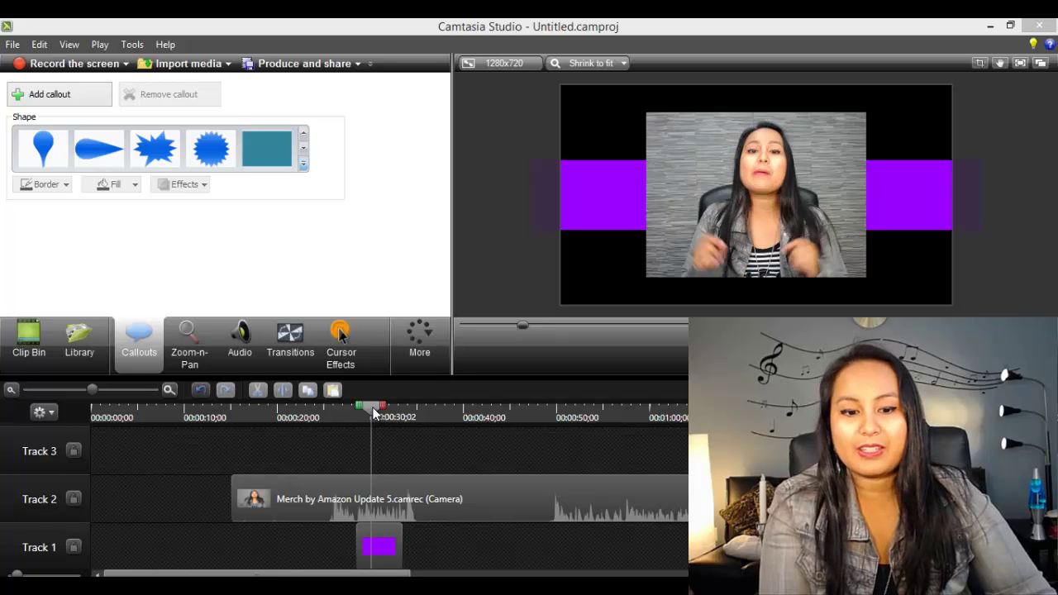
drag(373, 410, 365, 408)
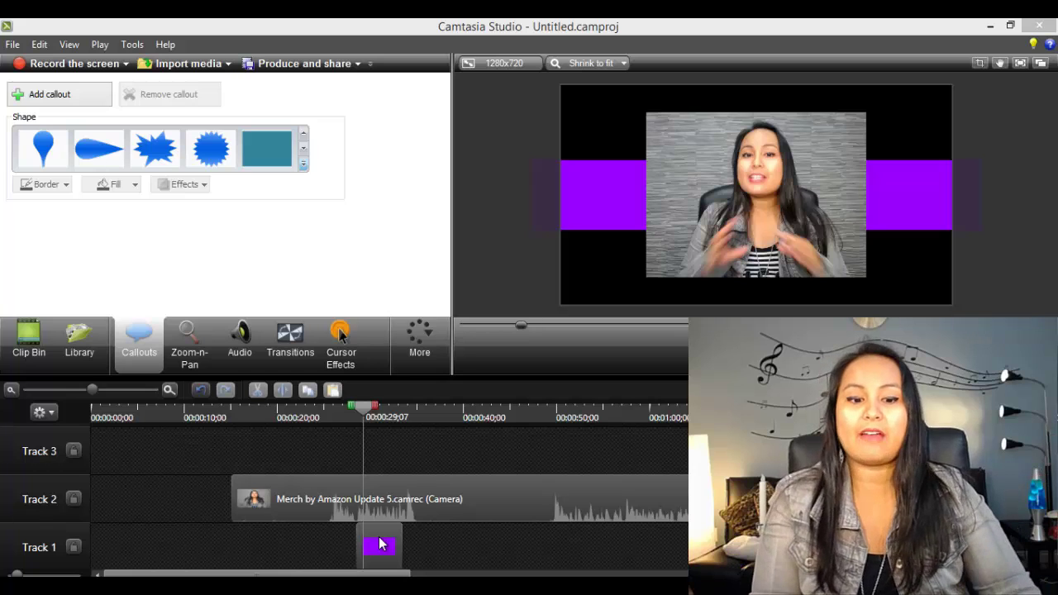
click(551, 417)
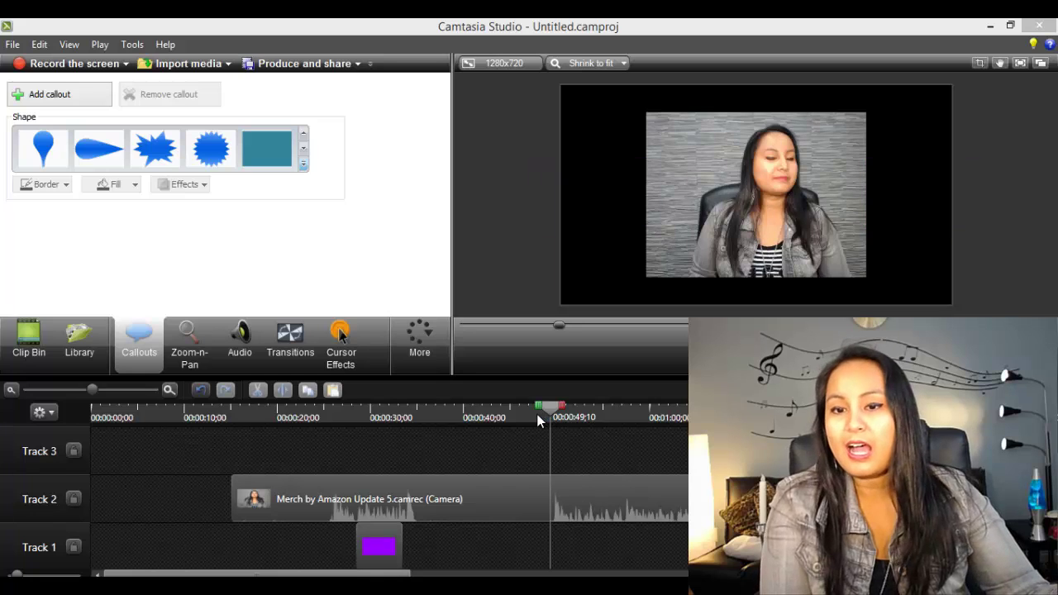
click(381, 417)
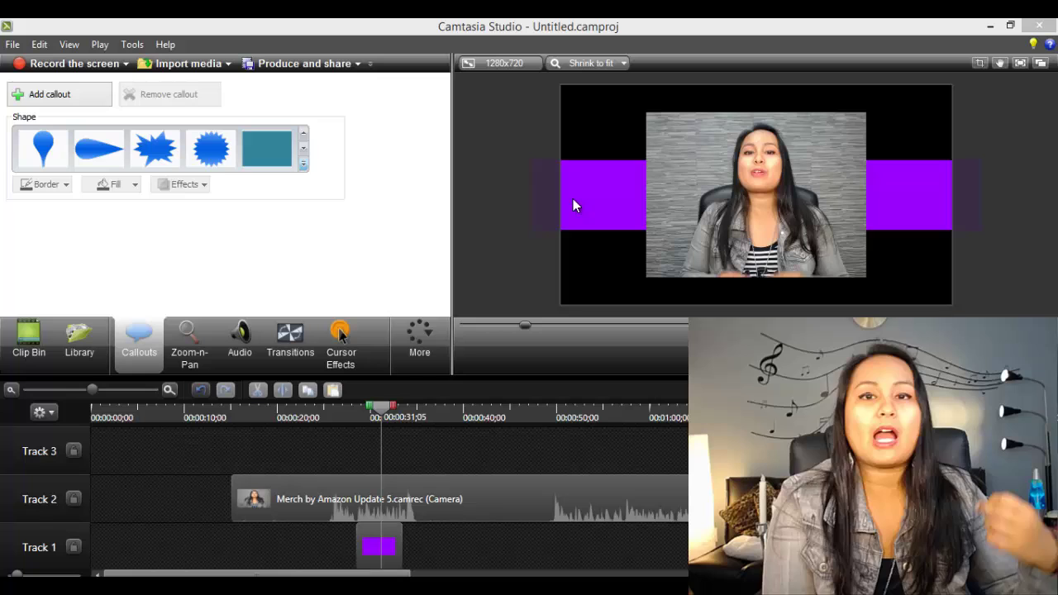
- Drag the purple band's top edge up and bottom edge down to make it taller
click(900, 195)
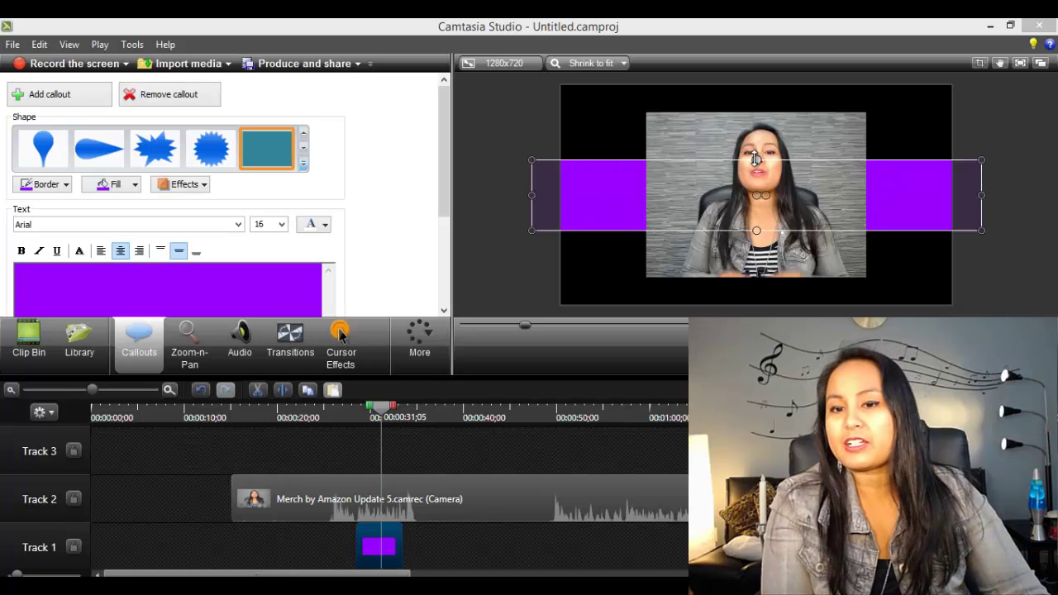
drag(757, 160, 756, 146)
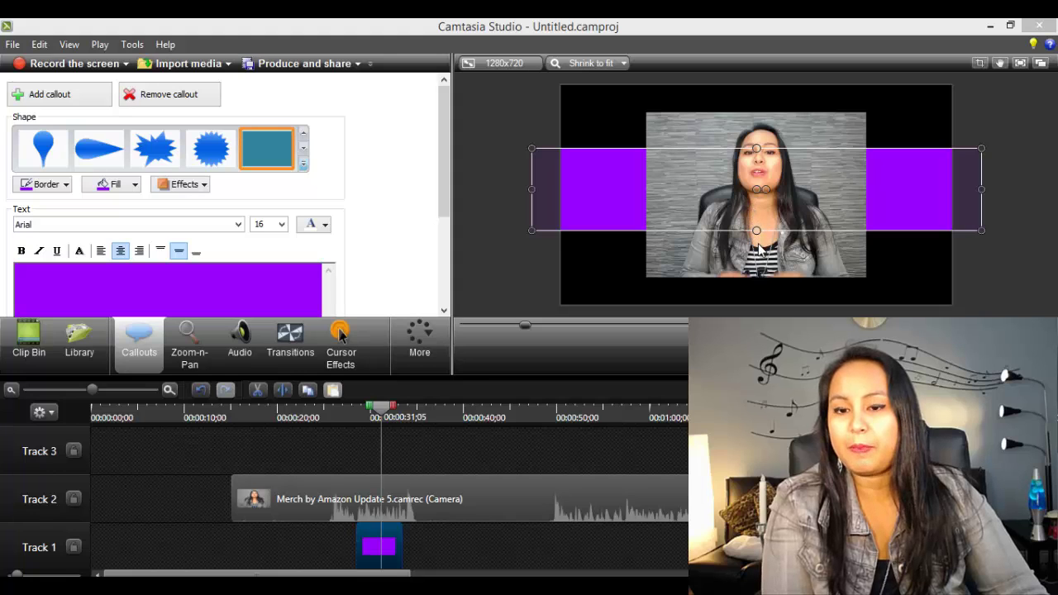
drag(756, 232, 755, 253)
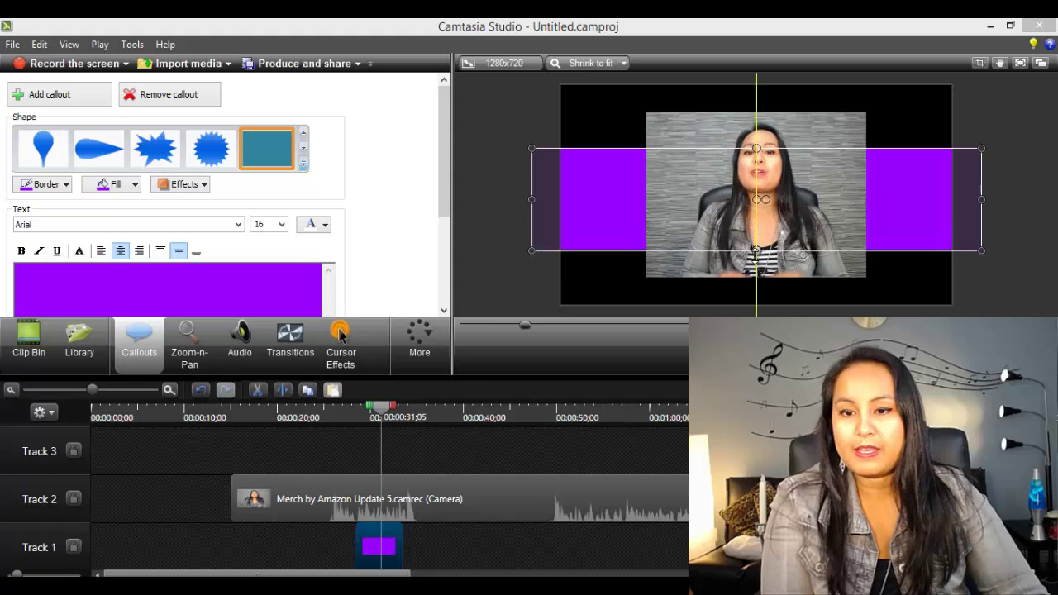
click(548, 198)
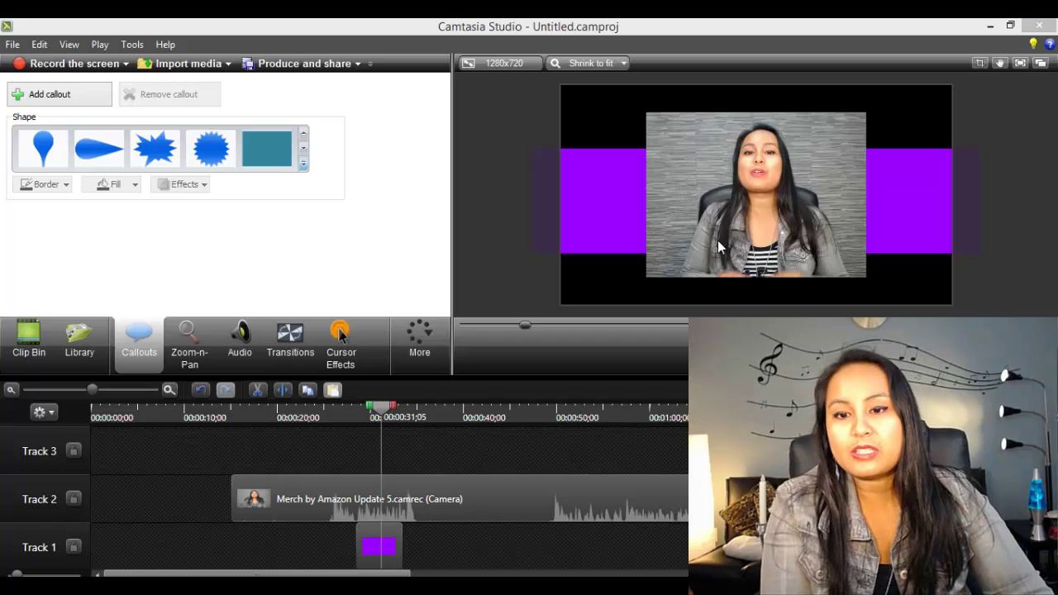
- Shift the webcam clip right over the purple band and shrink it slightly from its top-left corner
drag(714, 201, 766, 190)
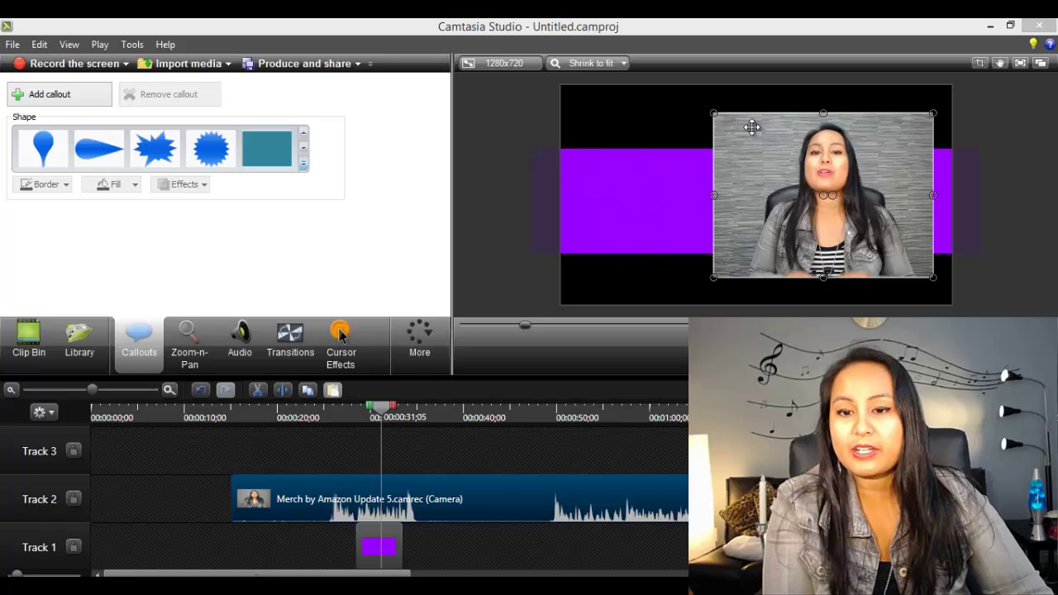
drag(714, 113, 729, 125)
drag(759, 203, 766, 202)
click(513, 205)
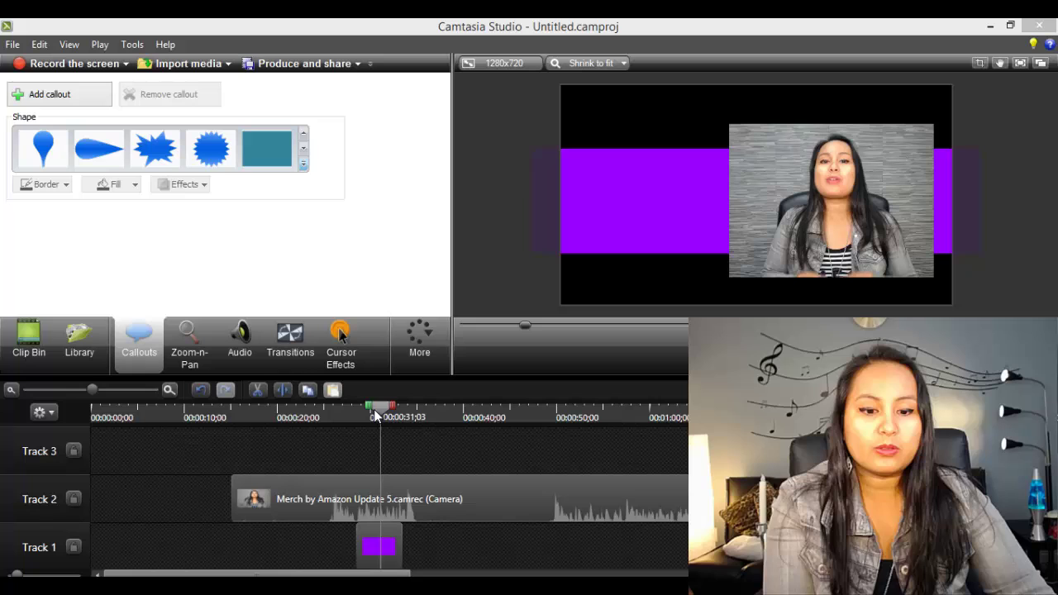
drag(373, 409, 364, 473)
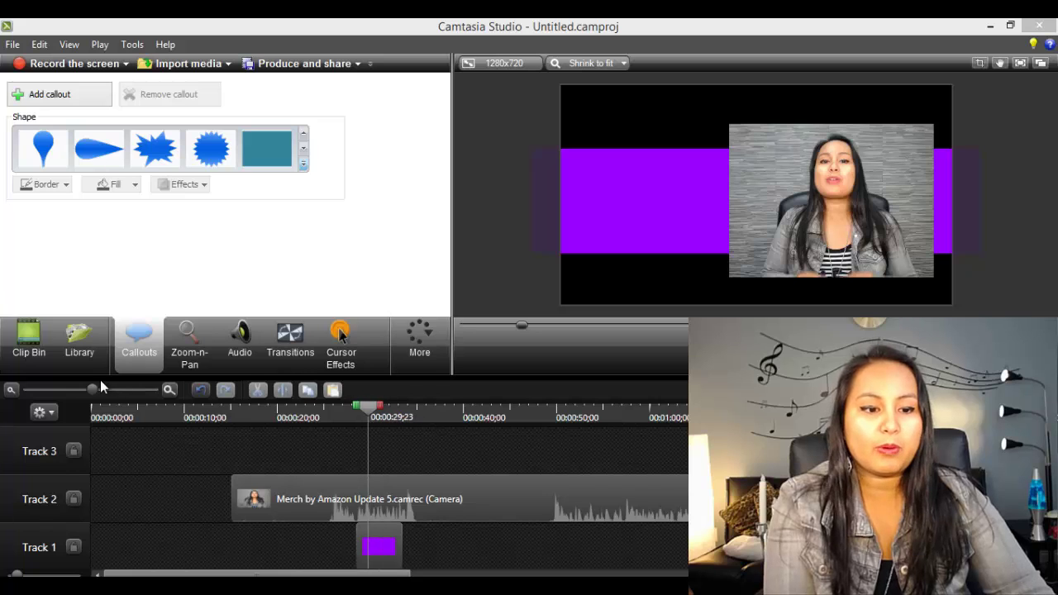
- Add a plain Text callout on a new track reading '1. TEST POINT'
click(303, 165)
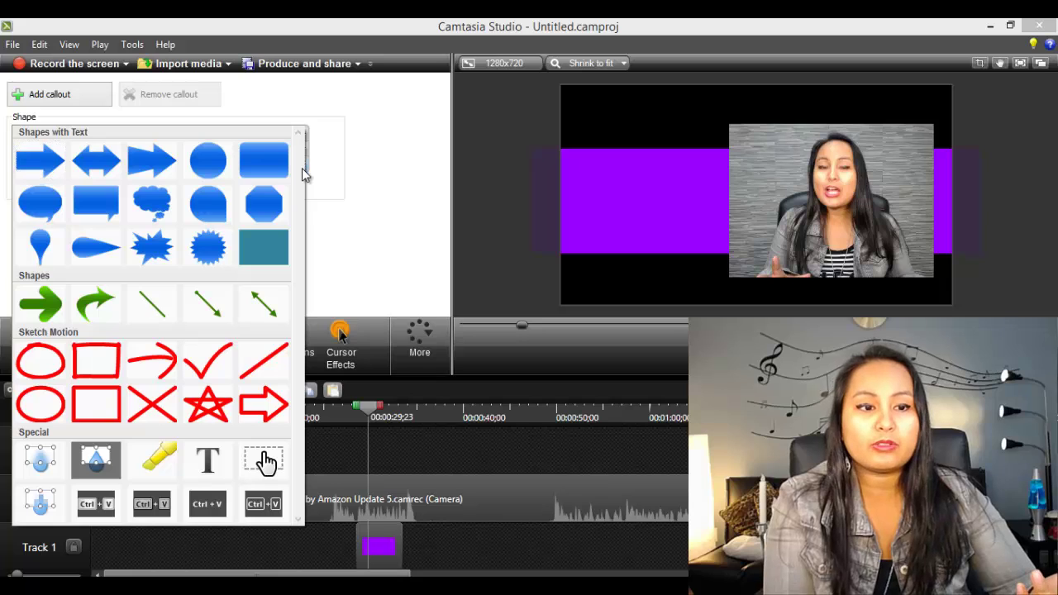
click(352, 206)
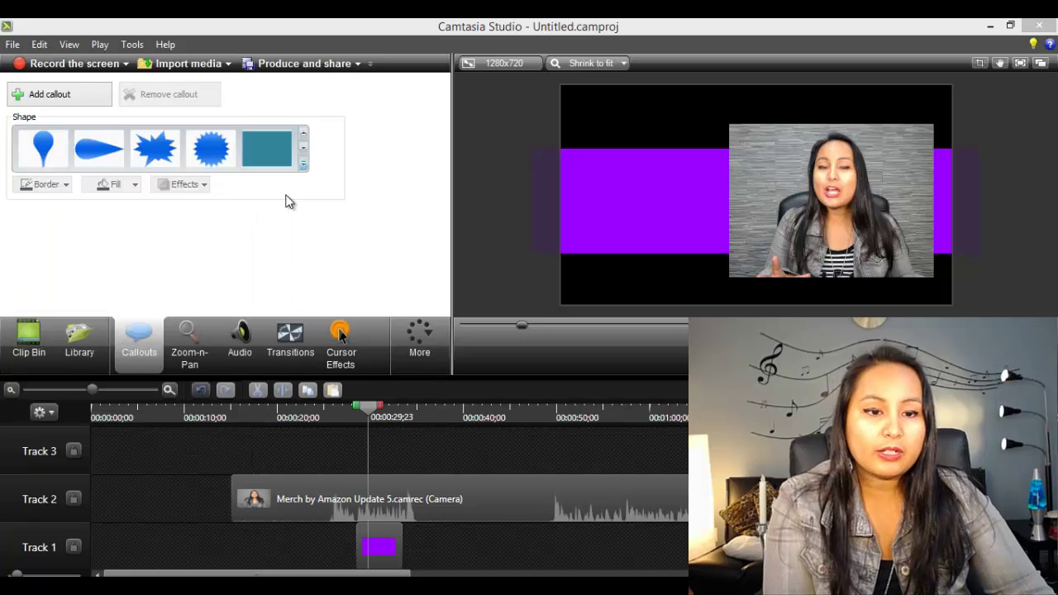
click(303, 166)
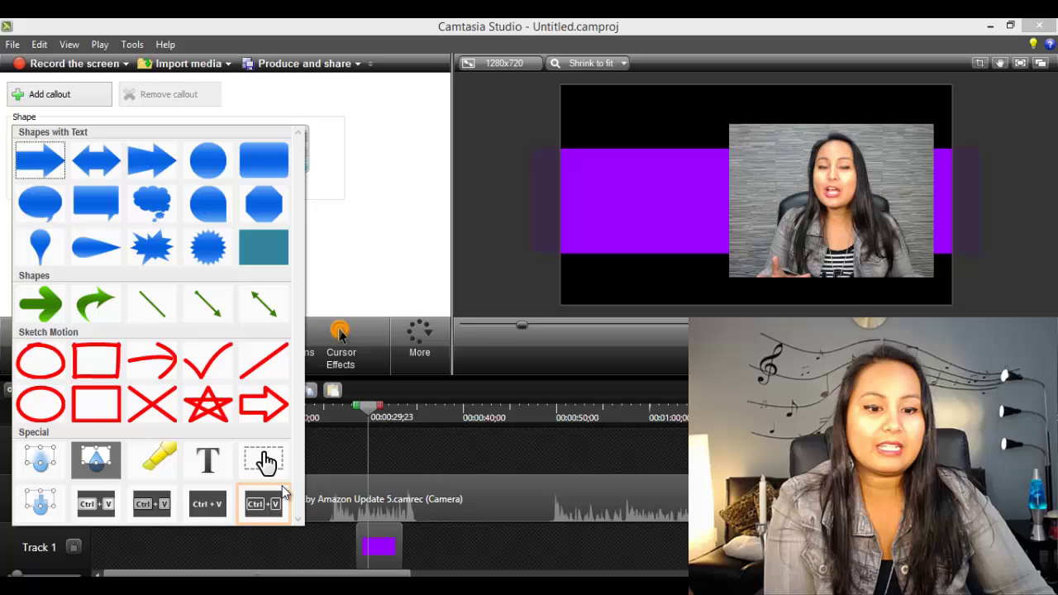
click(209, 464)
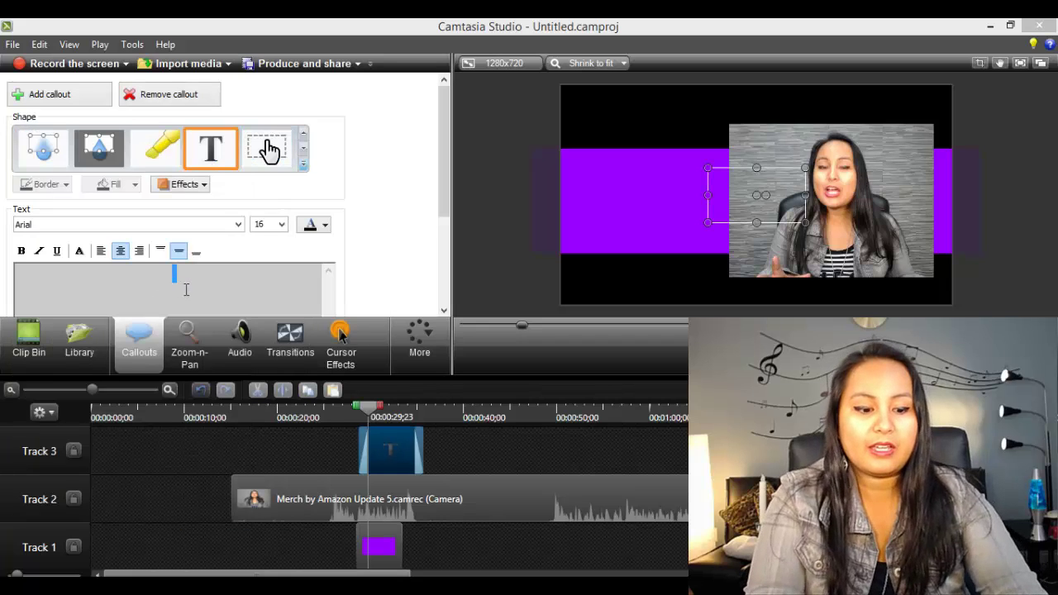
text(1.)
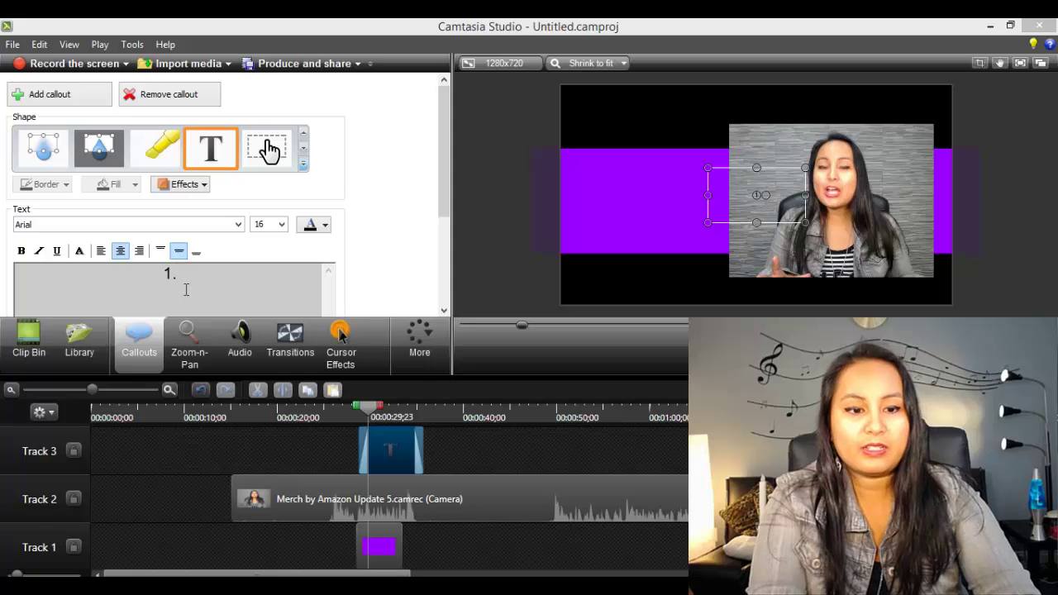
text( TEST POINT)
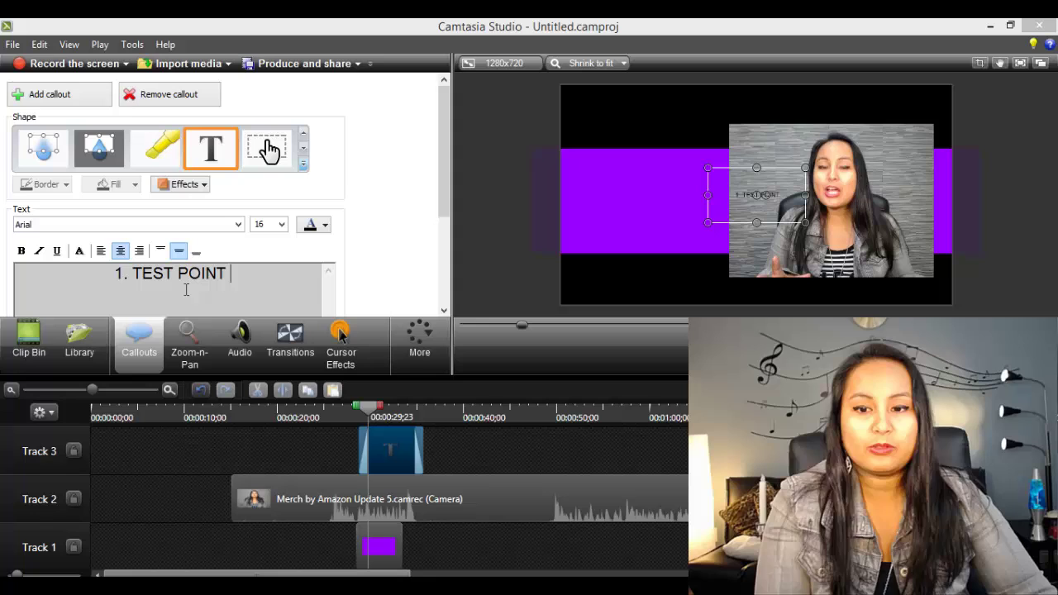
- Format the '1. TEST POINT' text as bold, white, size 36
drag(245, 283, 85, 267)
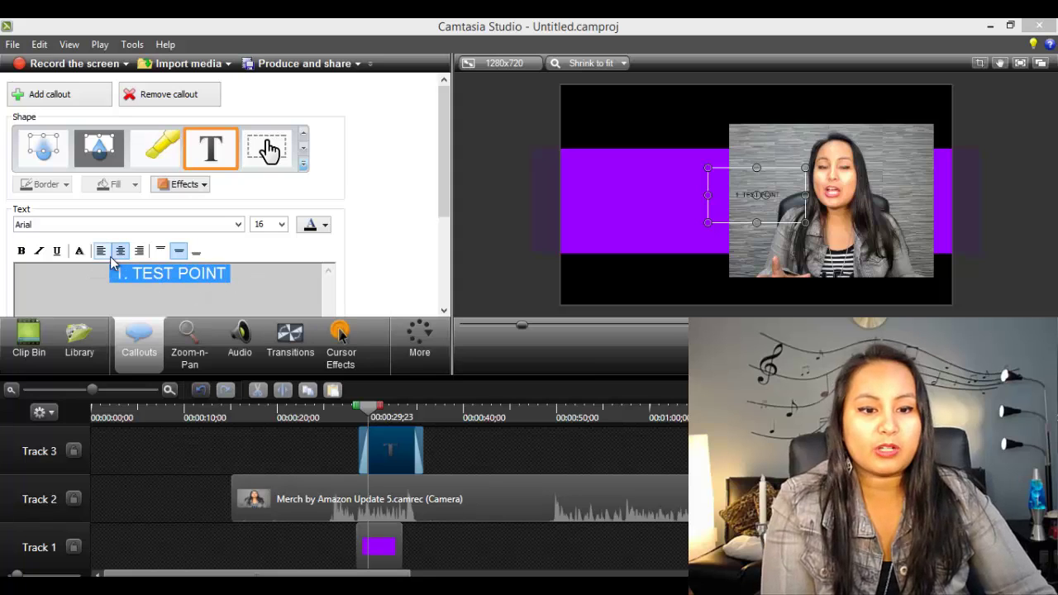
click(22, 251)
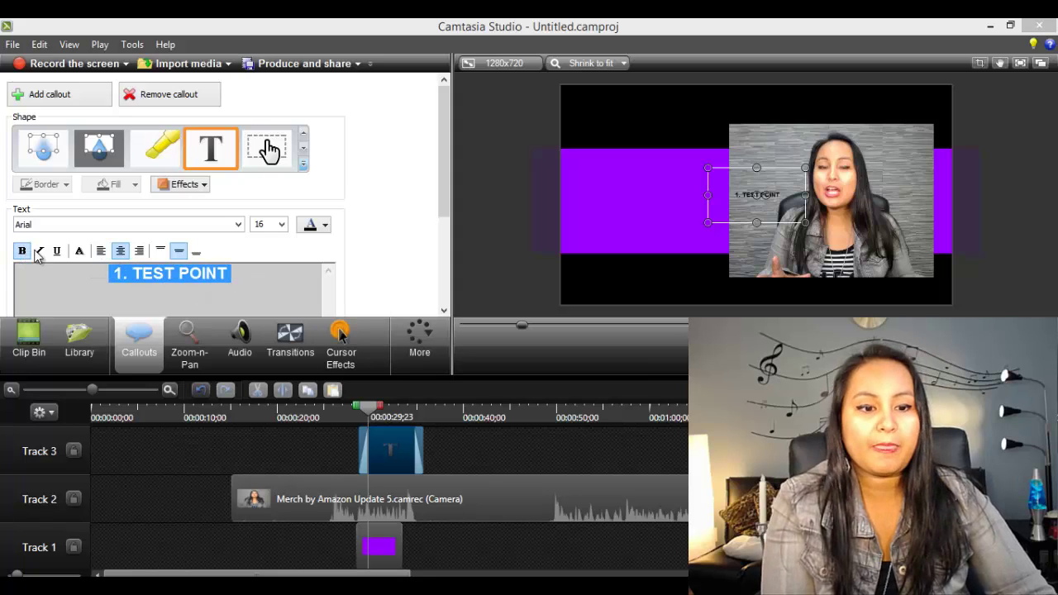
click(309, 224)
click(303, 255)
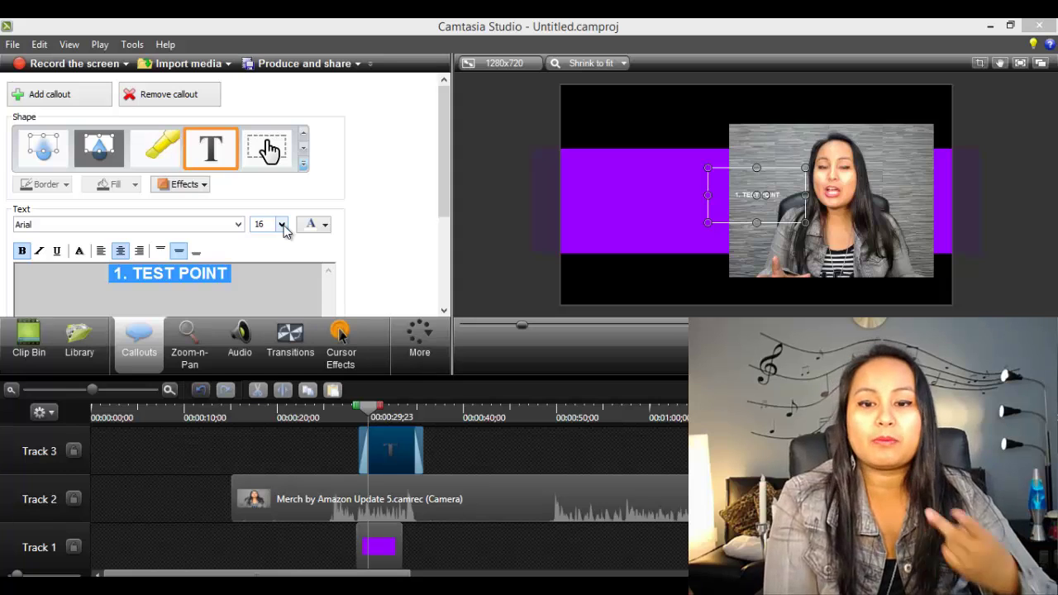
click(281, 225)
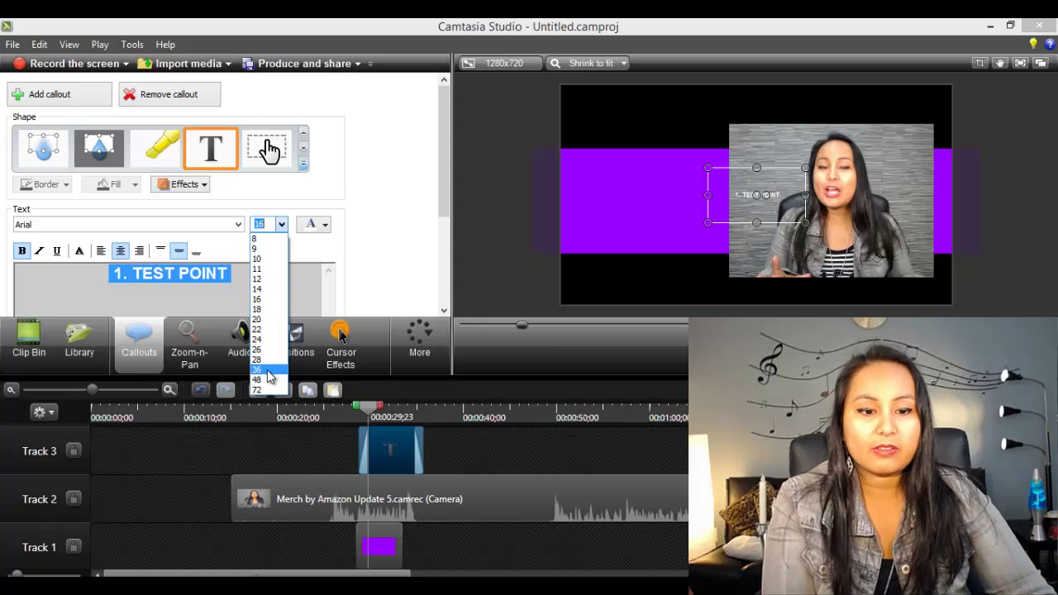
click(269, 370)
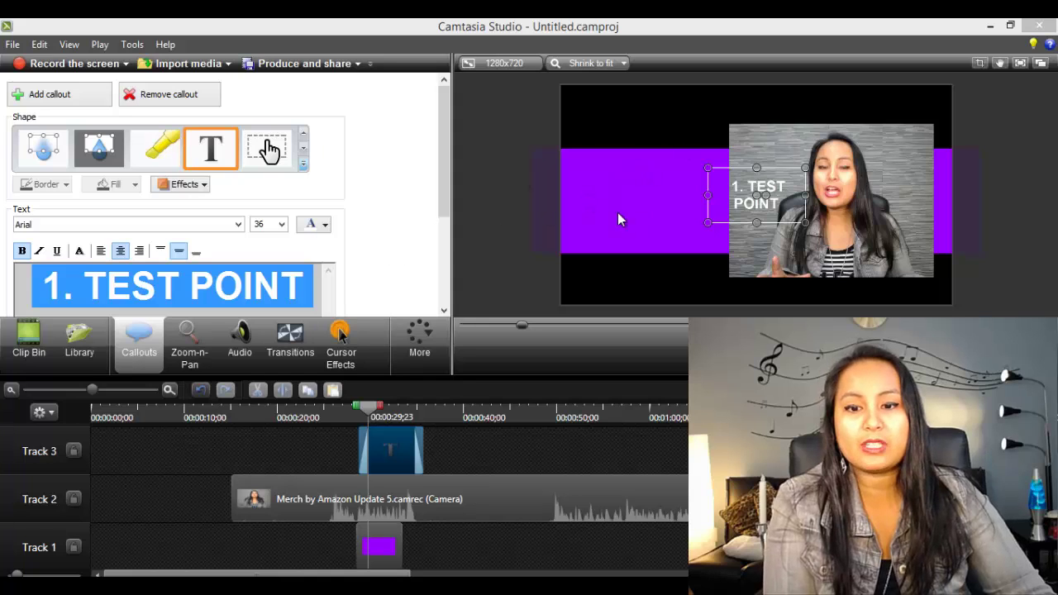
- Move the title onto the left of the purple band and widen it to fit one line
drag(716, 185, 593, 193)
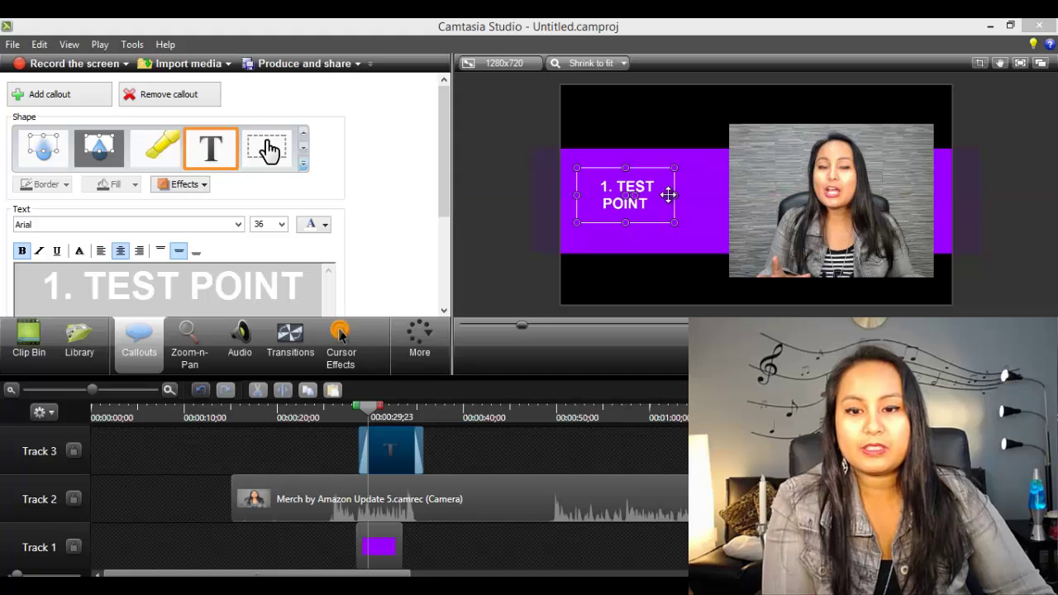
drag(675, 196, 709, 196)
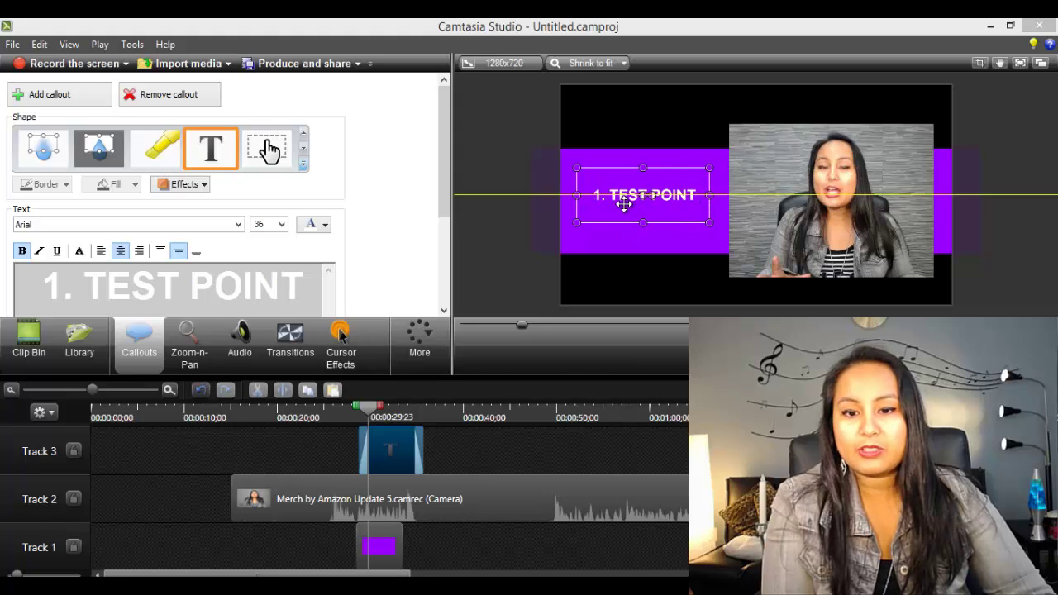
drag(621, 204, 621, 203)
click(529, 177)
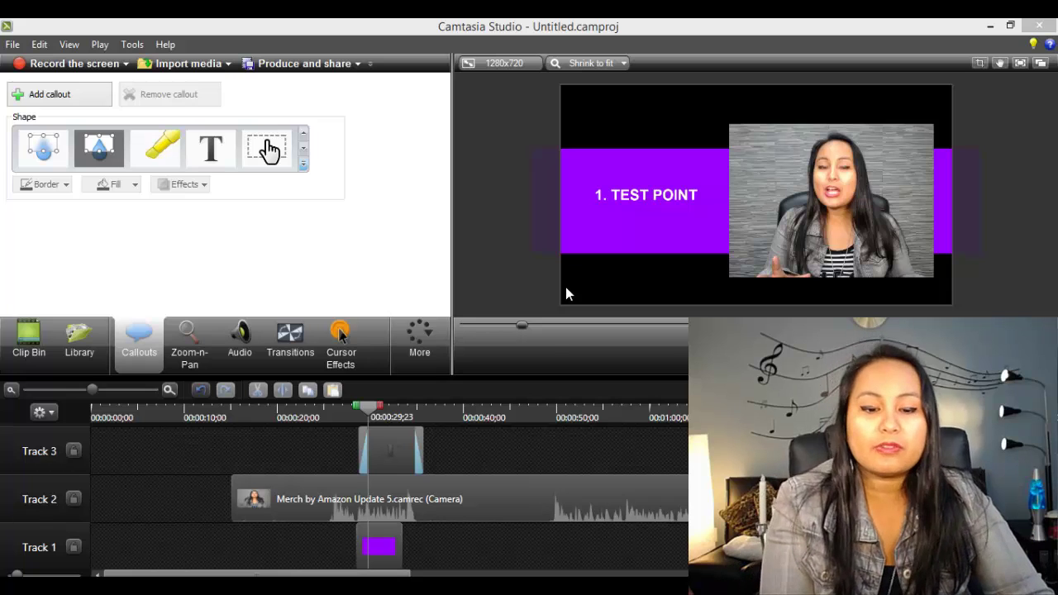
click(552, 411)
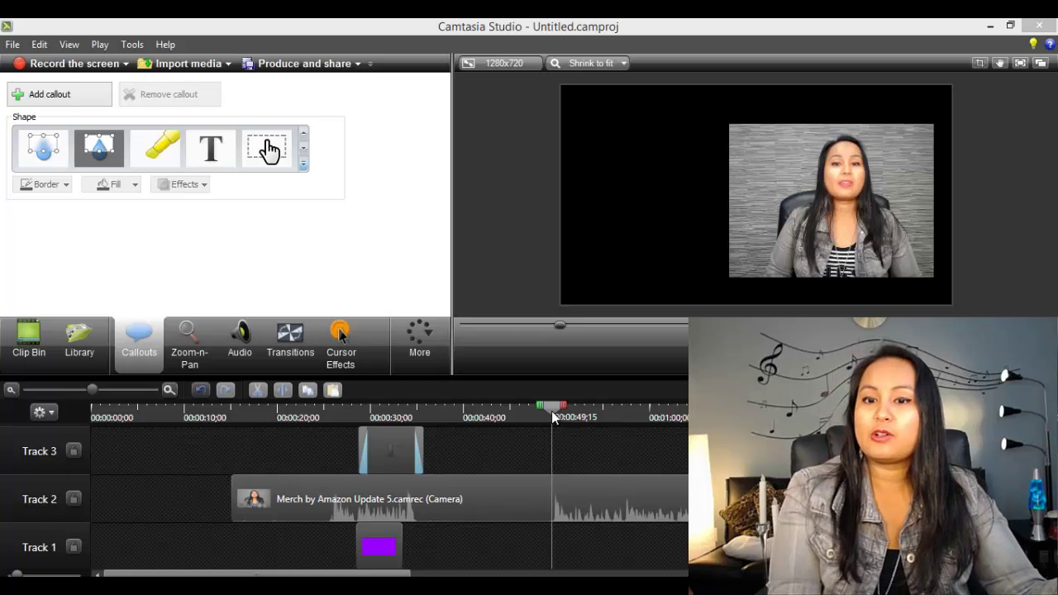
click(381, 411)
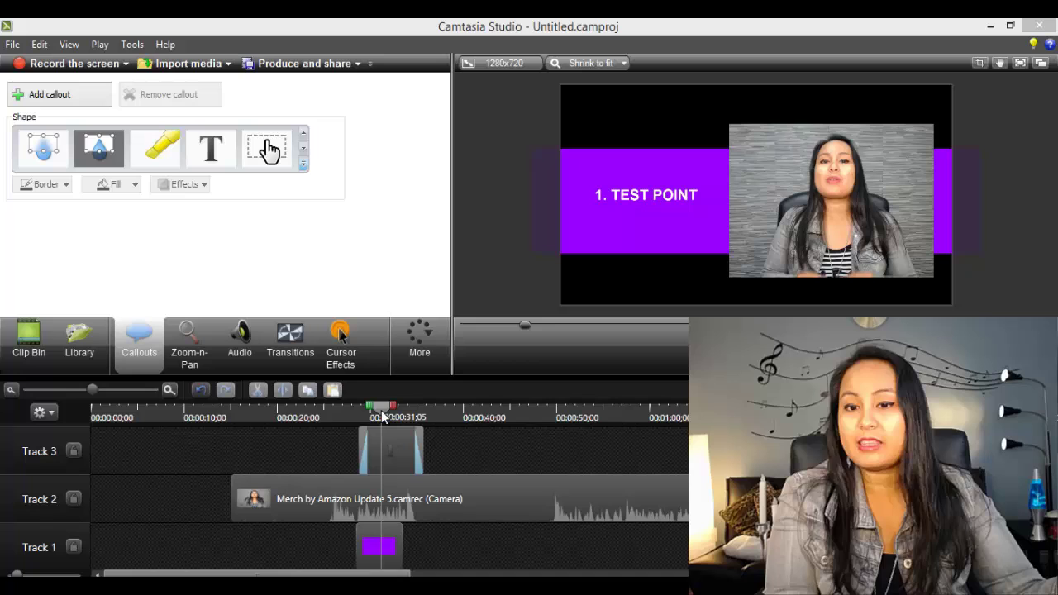